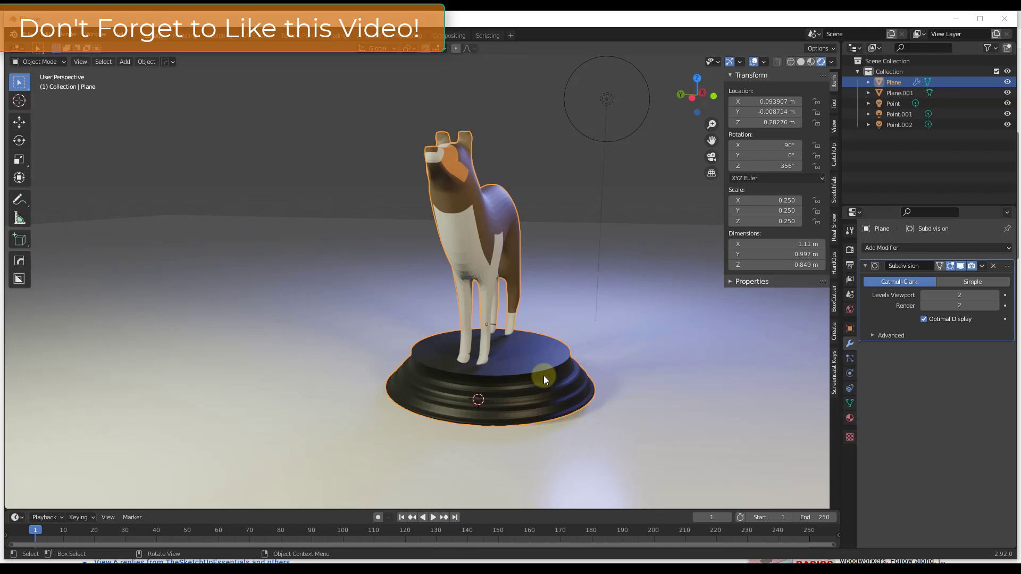
Step: Try rotating the dog figure and its base about the global Z axis
{"action": "scroll", "coordinate": [447, 333], "scroll_direction": "down", "scroll_amount": 5}
{"action": "middle_click_drag", "start_coordinate": [453, 330], "coordinate": [454, 347]}
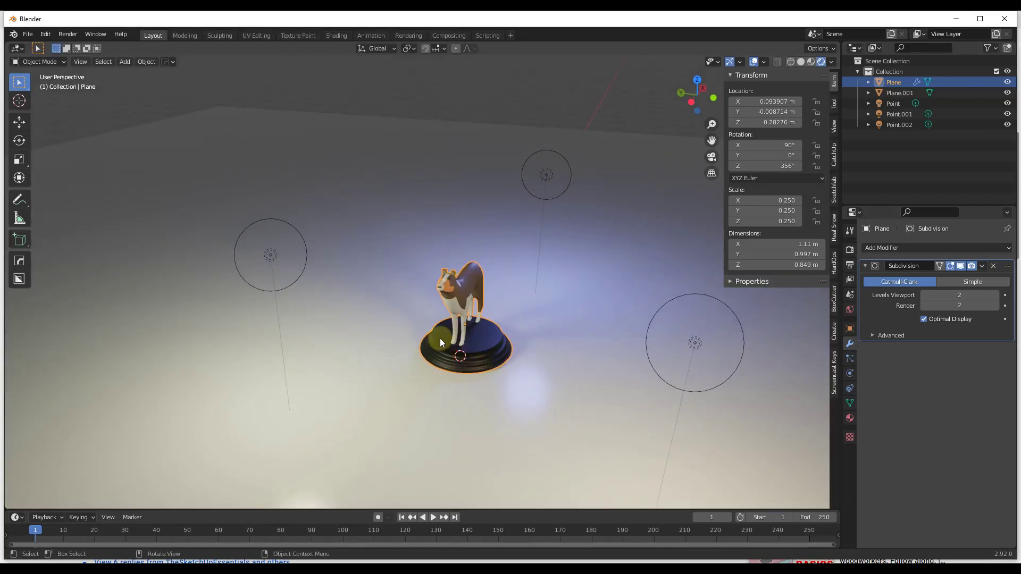
{"action": "scroll", "coordinate": [468, 328], "scroll_direction": "up", "scroll_amount": 7}
{"action": "scroll", "coordinate": [471, 328], "scroll_direction": "up", "scroll_amount": 2}
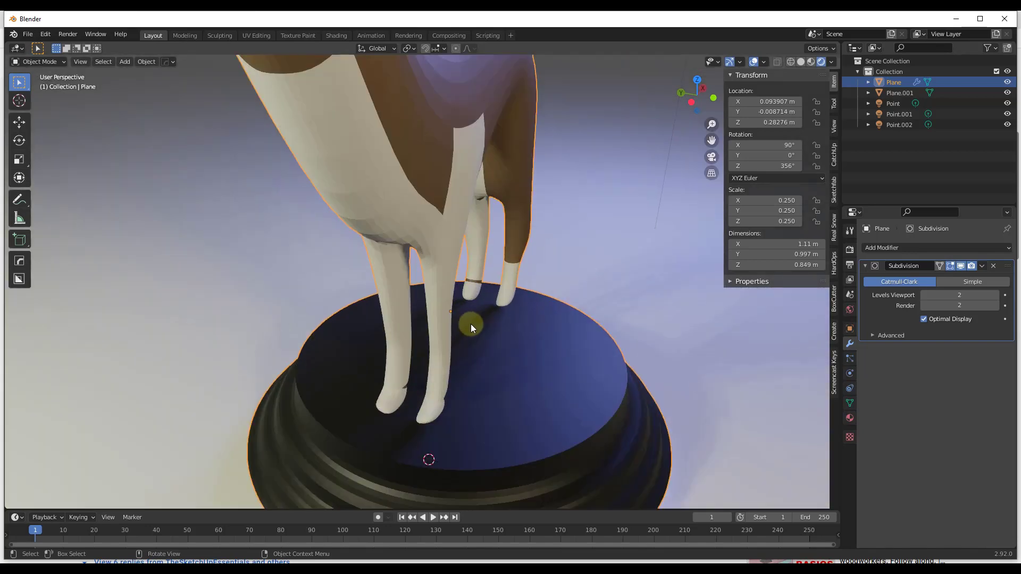
{"action": "scroll", "coordinate": [471, 324], "scroll_direction": "down", "scroll_amount": 4}
{"action": "key", "text": "r"}
{"action": "key", "text": "z"}
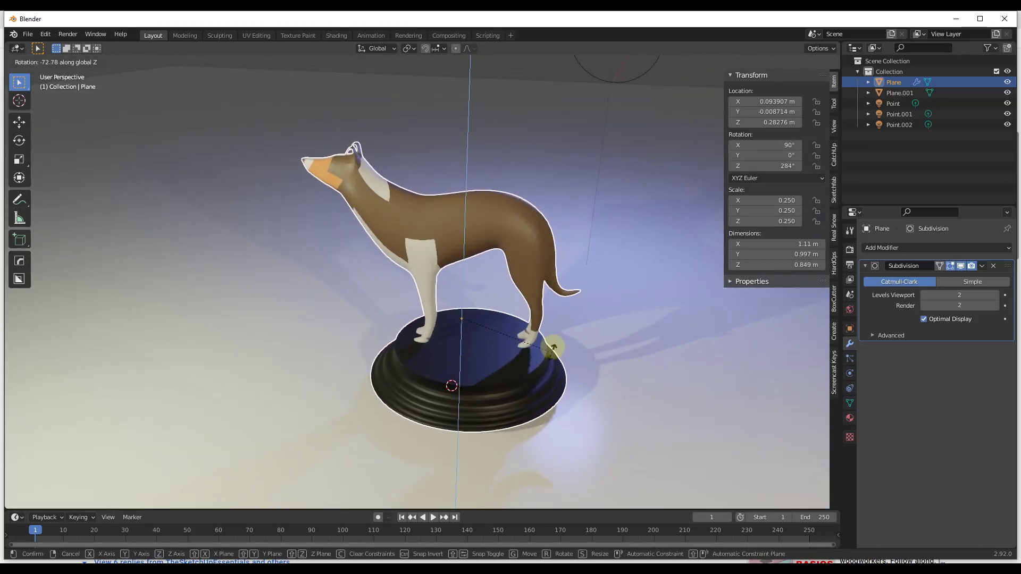
{"action": "key", "text": "Escape"}
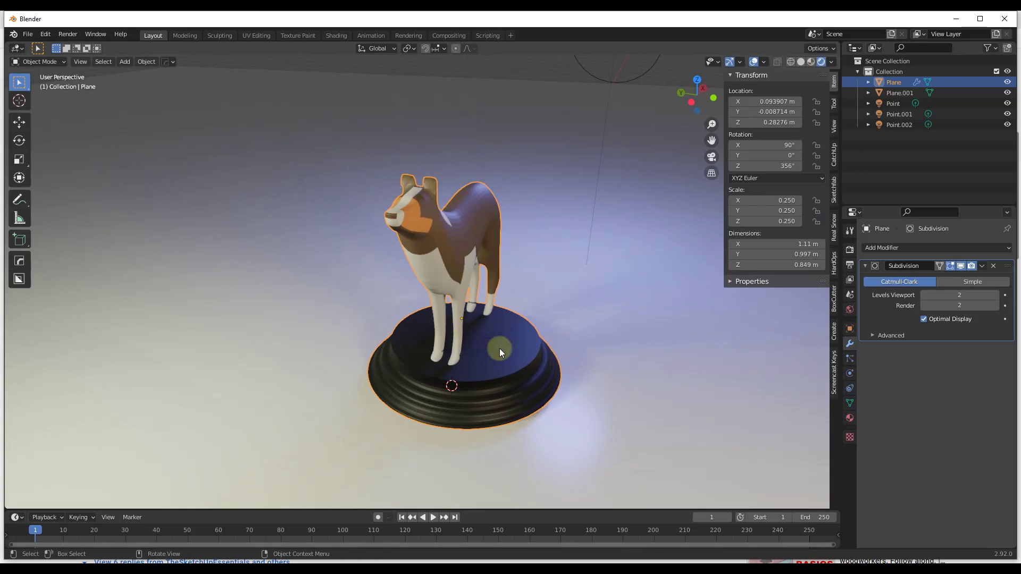
Step: Add a camera at the world origin
{"action": "scroll", "coordinate": [506, 340], "scroll_direction": "down", "scroll_amount": 3}
{"action": "middle_click_drag", "start_coordinate": [528, 341], "coordinate": [535, 320]}
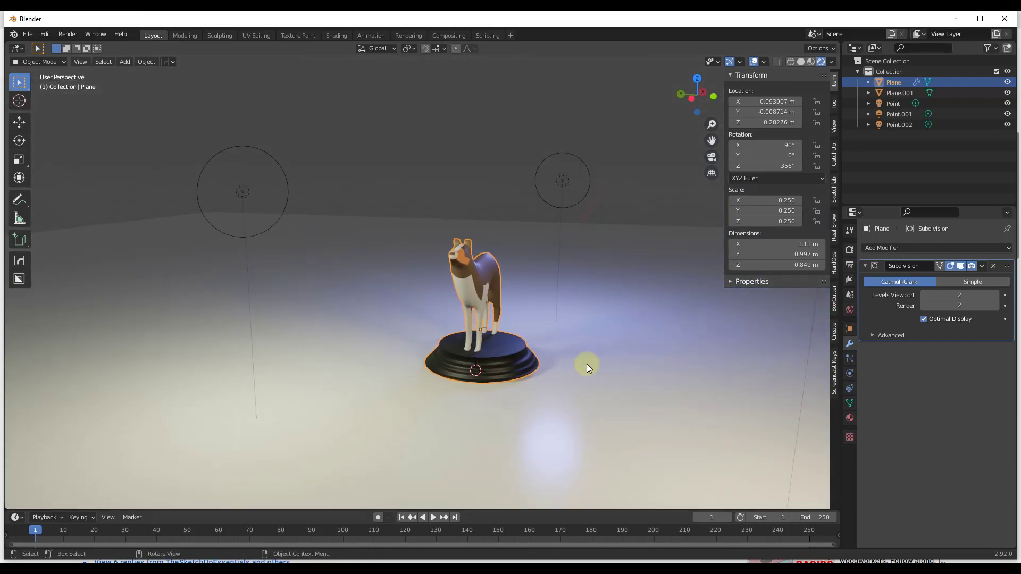
{"action": "scroll", "coordinate": [468, 282], "scroll_direction": "down", "scroll_amount": 3}
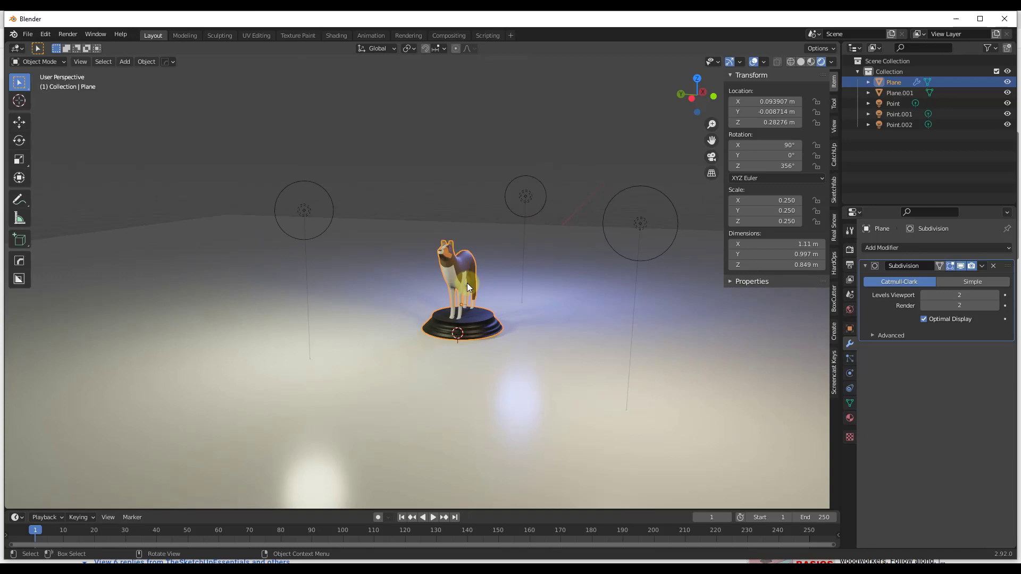
{"action": "scroll", "coordinate": [467, 283], "scroll_direction": "up", "scroll_amount": 2}
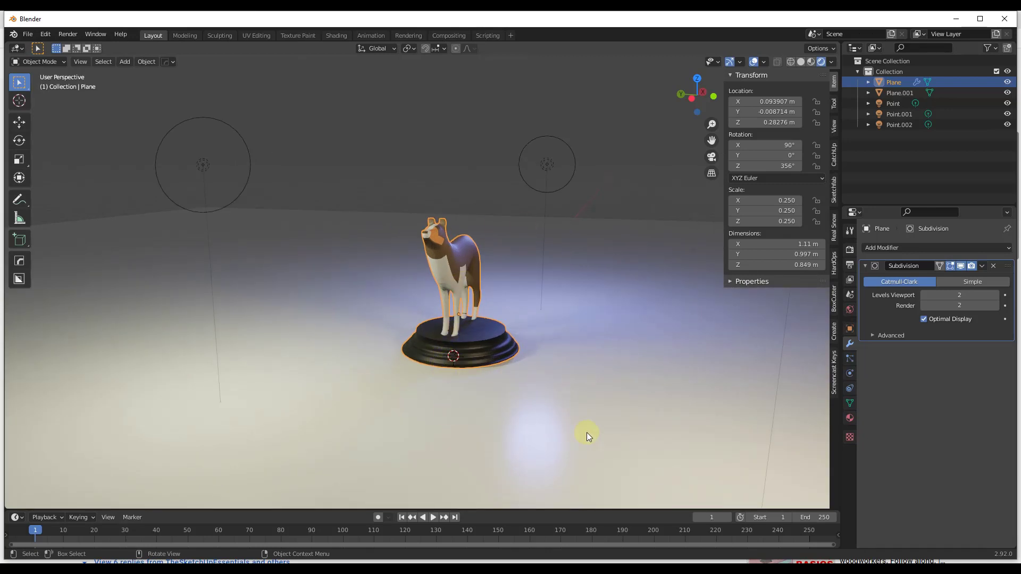
{"action": "scroll", "coordinate": [532, 362], "scroll_direction": "down", "scroll_amount": 2}
{"action": "key", "text": "shift+a"}
{"action": "mouse_move", "coordinate": [531, 359]}
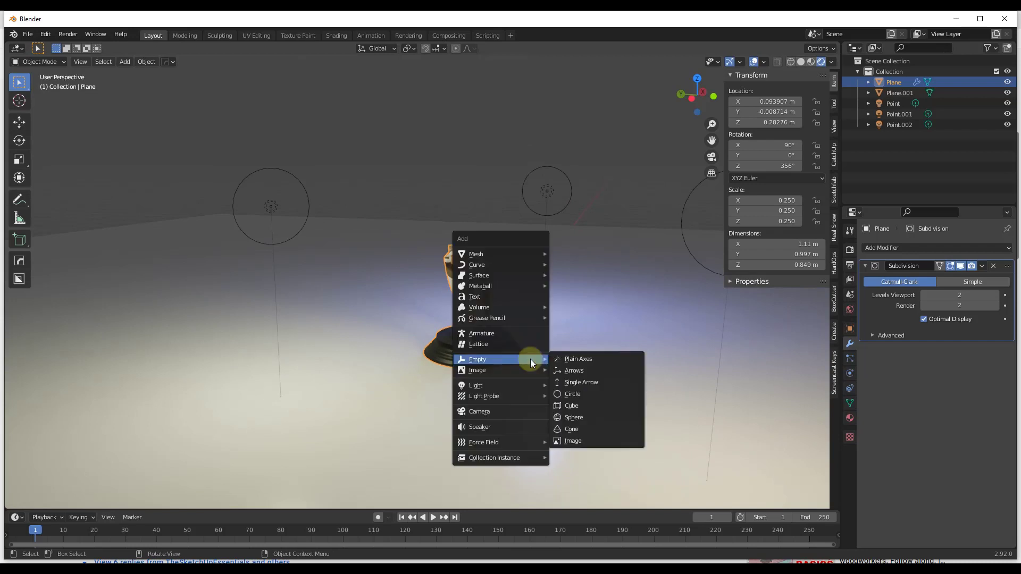
{"action": "left_click", "coordinate": [493, 411]}
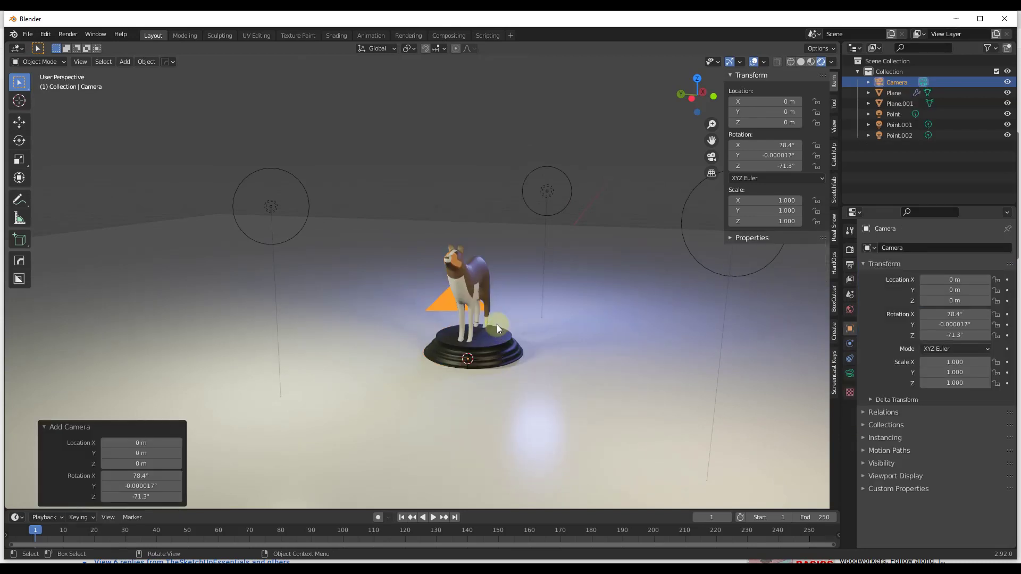
Step: Look through the camera, lock it to the view, and pull it back to frame the whole dog and its base
{"action": "key", "text": "KP_0"}
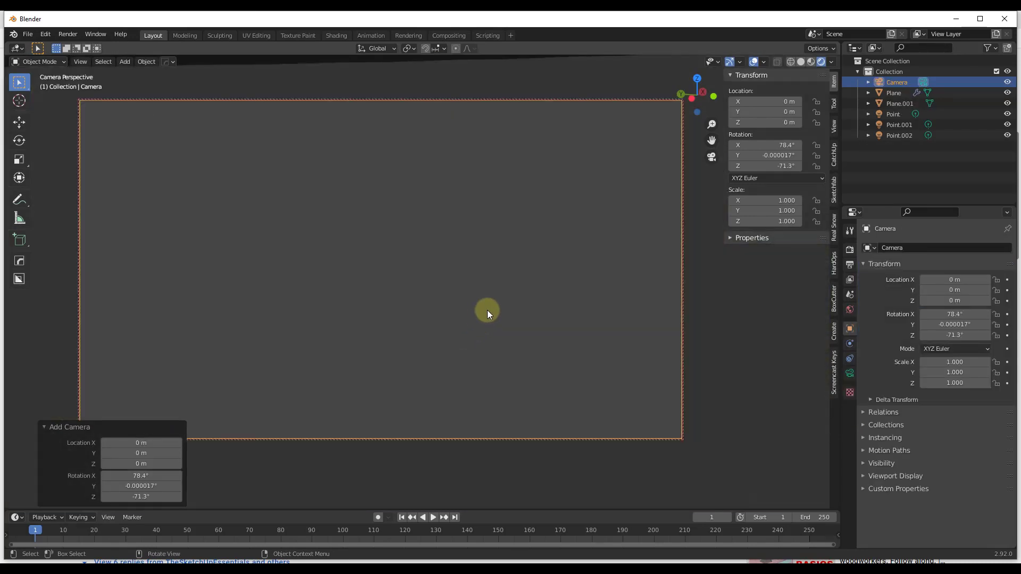
{"action": "left_click", "coordinate": [836, 130]}
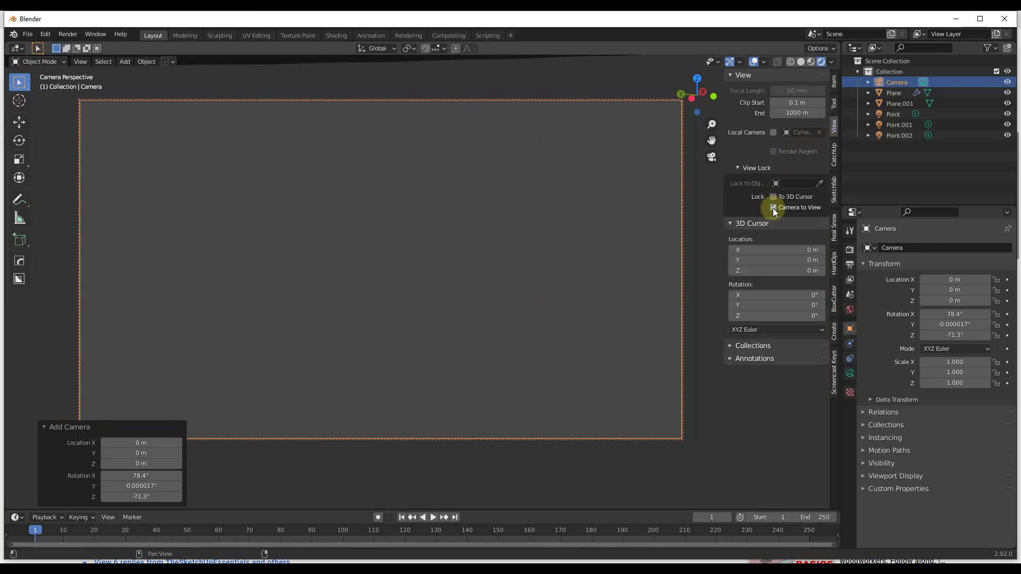
{"action": "scroll", "coordinate": [509, 255], "scroll_direction": "down", "scroll_amount": 6}
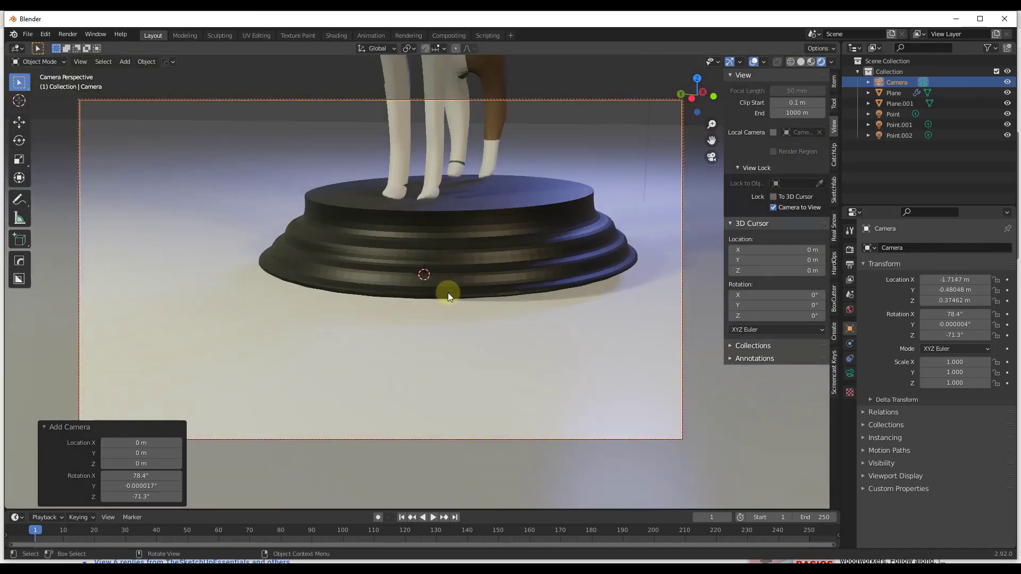
{"action": "scroll", "coordinate": [444, 294], "scroll_direction": "down", "scroll_amount": 8}
{"action": "scroll", "coordinate": [459, 250], "scroll_direction": "up", "scroll_amount": 5}
{"action": "scroll", "coordinate": [457, 226], "scroll_direction": "down", "scroll_amount": 2}
{"action": "left_click", "coordinate": [455, 230]}
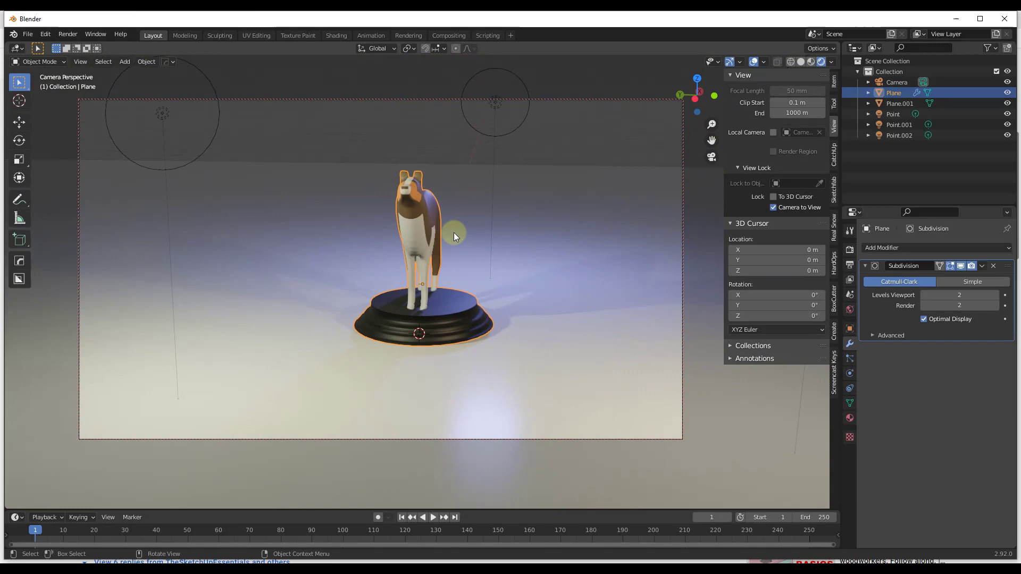
{"action": "middle_click_drag", "start_coordinate": [454, 231], "coordinate": [440, 257]}
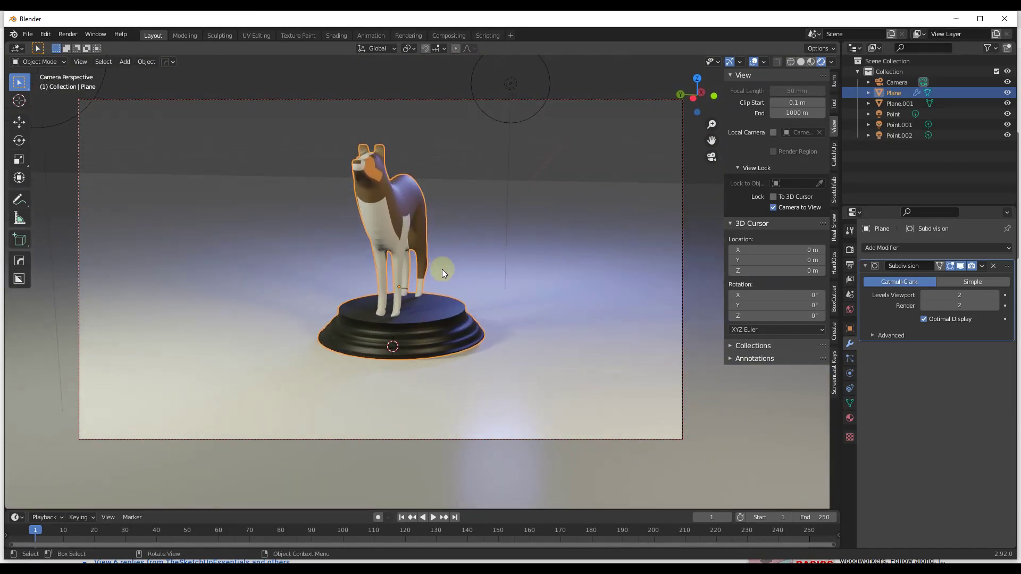
Step: Leave the camera view for a high perspective of the scene and turn on the Screencast Keys display
{"action": "key", "text": "KP_0"}
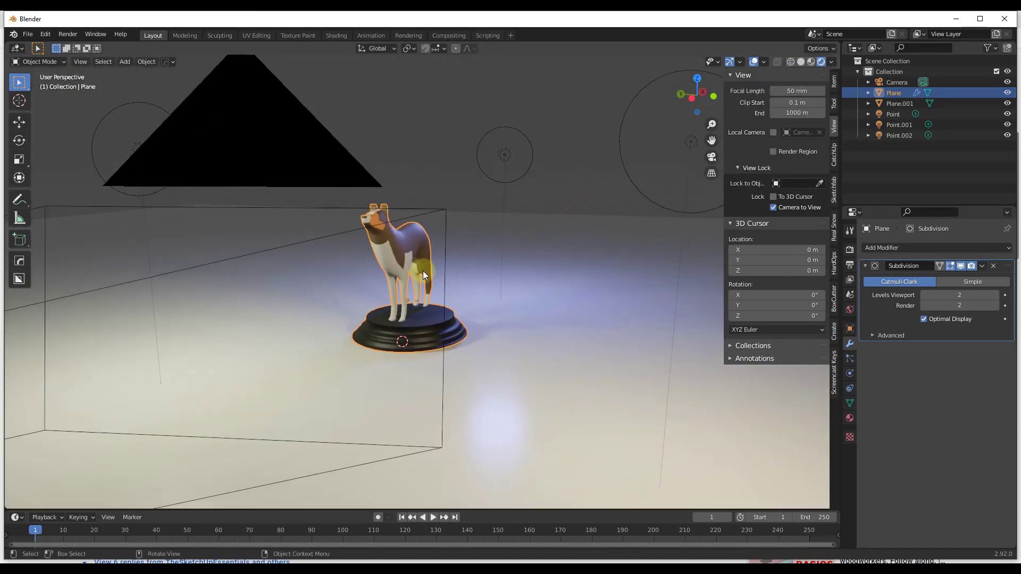
{"action": "scroll", "coordinate": [570, 279], "scroll_direction": "down", "scroll_amount": 6}
{"action": "middle_click_drag", "start_coordinate": [571, 279], "coordinate": [513, 308]}
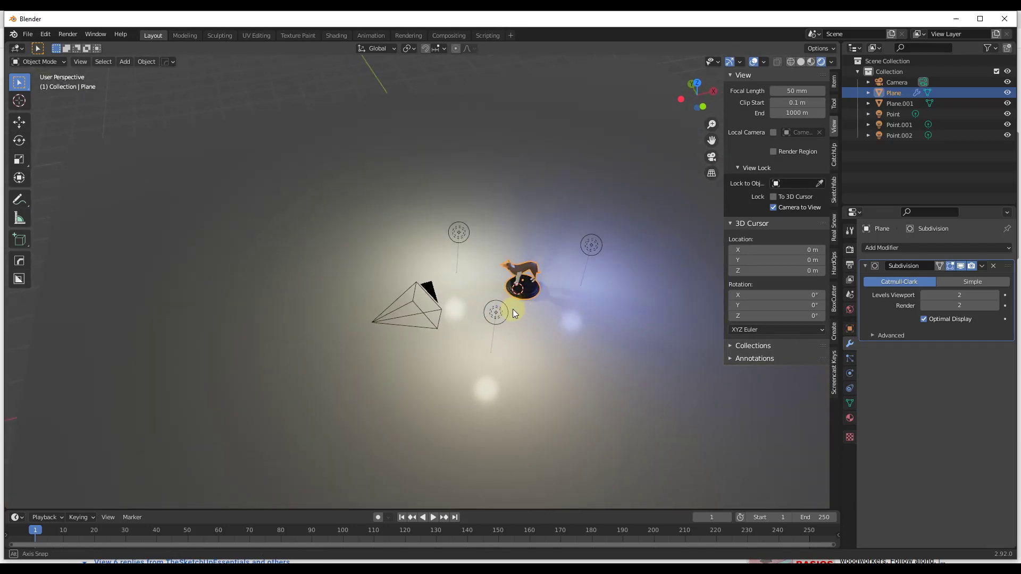
{"action": "left_click", "coordinate": [832, 374]}
{"action": "scroll", "coordinate": [550, 280], "scroll_direction": "up", "scroll_amount": 6}
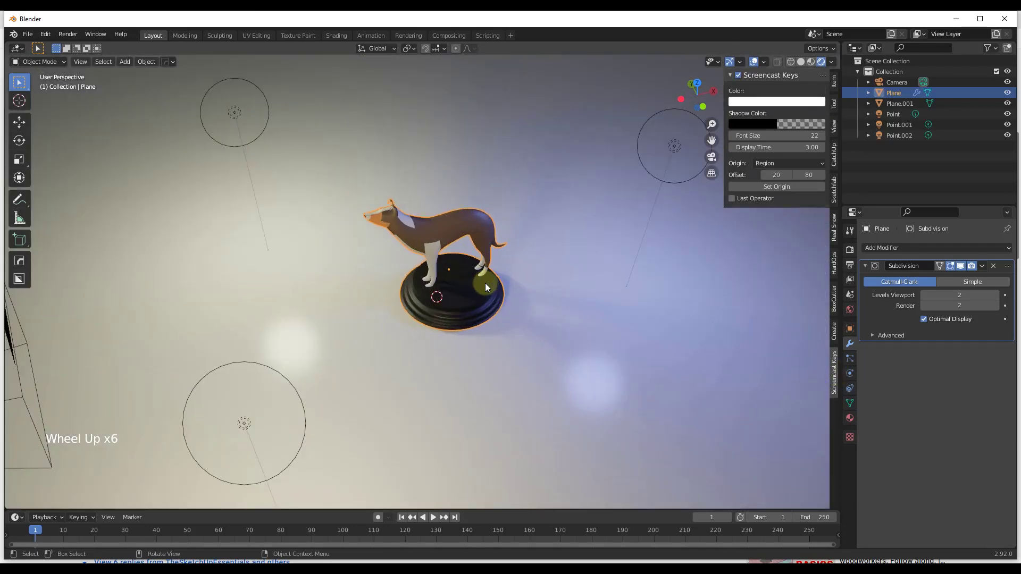
Step: Add a Bezier circle with a 1 m radius at the world origin around the dog's base
{"action": "key", "text": "shift+a"}
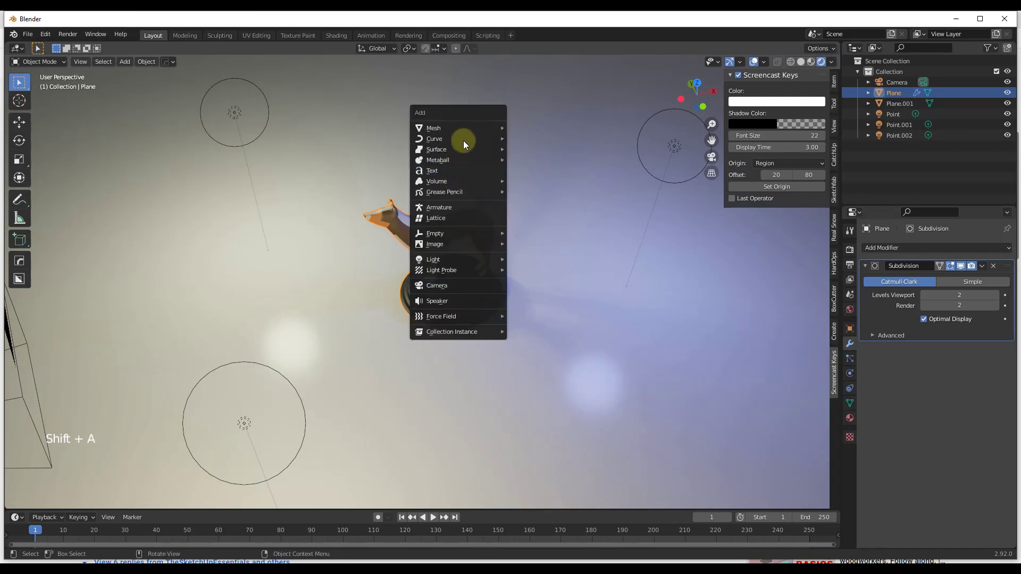
{"action": "mouse_move", "coordinate": [466, 137]}
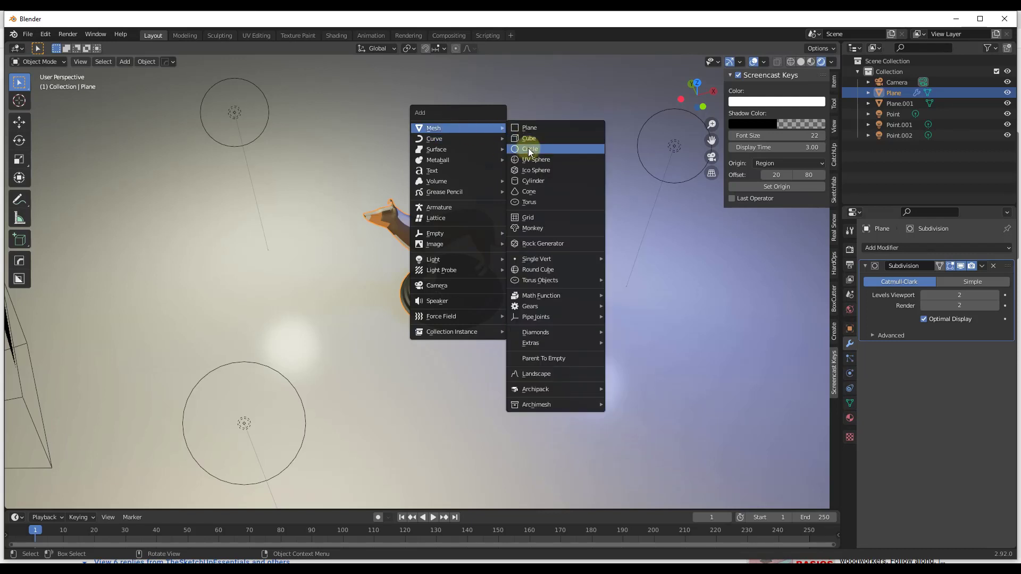
{"action": "left_click", "coordinate": [536, 149]}
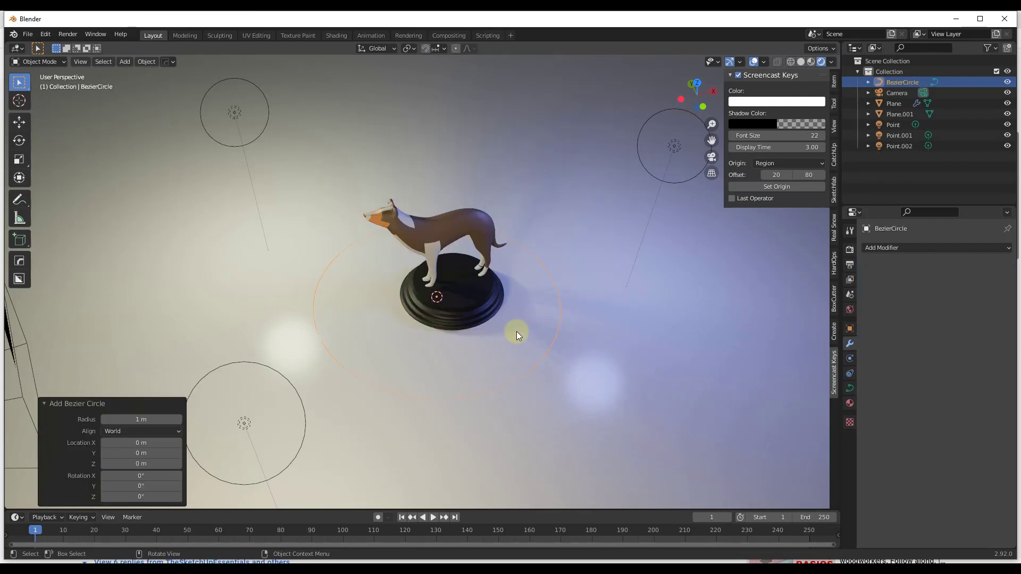
Step: Scale the Bezier circle by about 4.095 and then by about 0.965 so it reaches out to the camera
{"action": "scroll", "coordinate": [516, 335], "scroll_direction": "down", "scroll_amount": 3}
{"action": "key", "text": "s"}
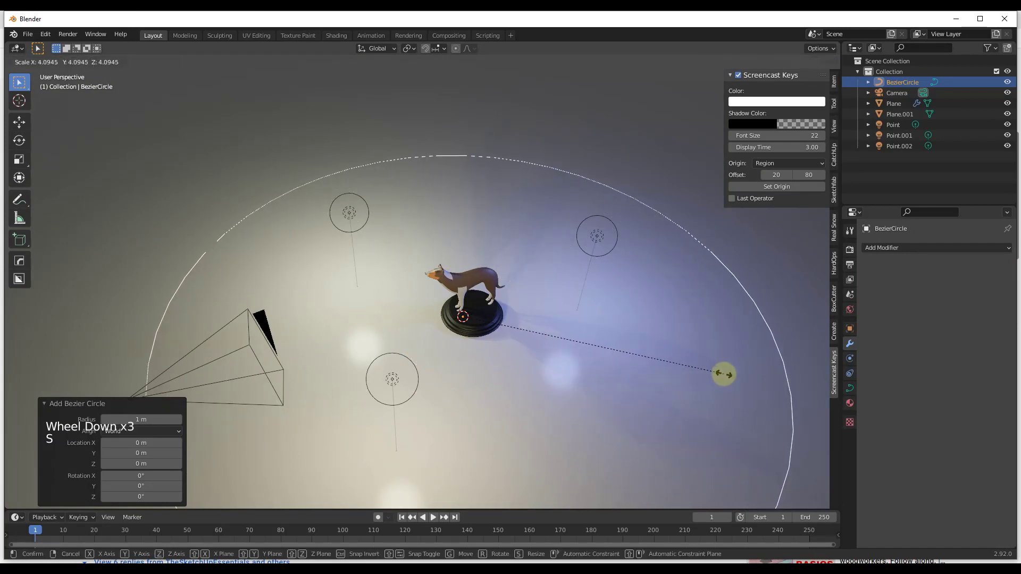
{"action": "left_click", "coordinate": [720, 371]}
{"action": "scroll", "coordinate": [429, 348], "scroll_direction": "down", "scroll_amount": 4}
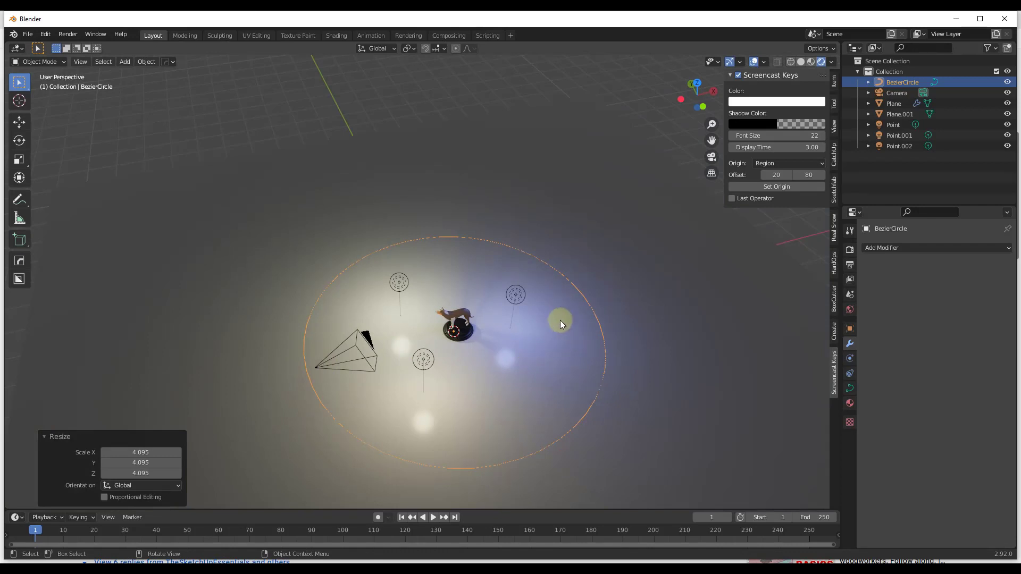
{"action": "key", "text": "s"}
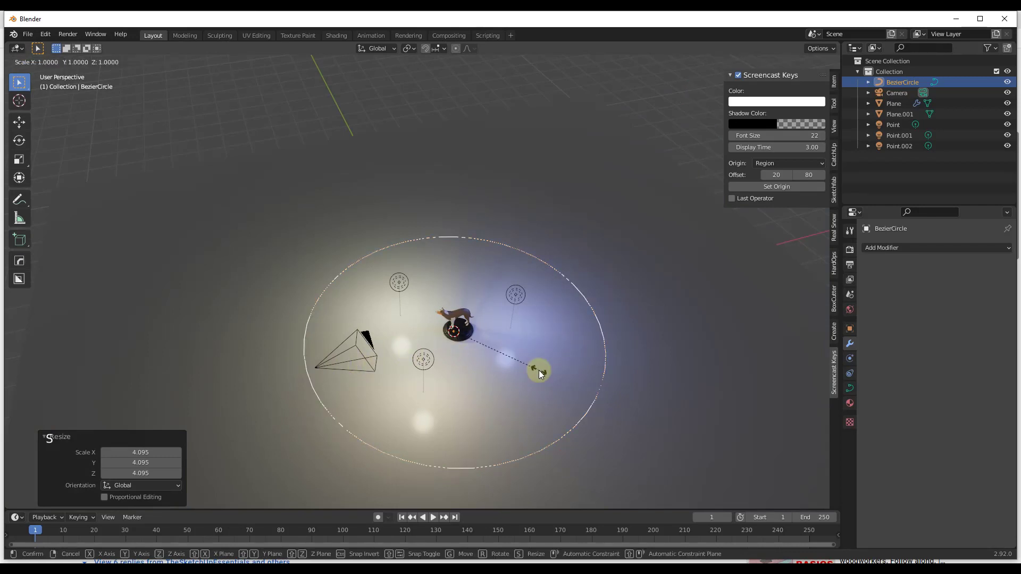
{"action": "left_click", "coordinate": [538, 370]}
{"action": "scroll", "coordinate": [475, 320], "scroll_direction": "up", "scroll_amount": 1}
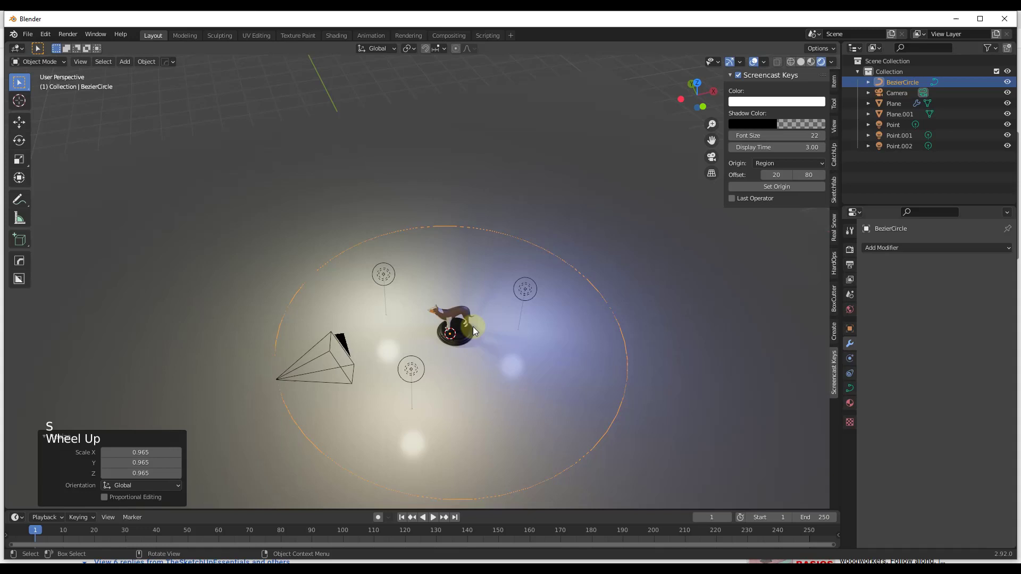
Step: Raise the Bezier circle about 0.85 m along the global Z axis toward the camera's height
{"action": "key", "text": "g"}
{"action": "key", "text": "z"}
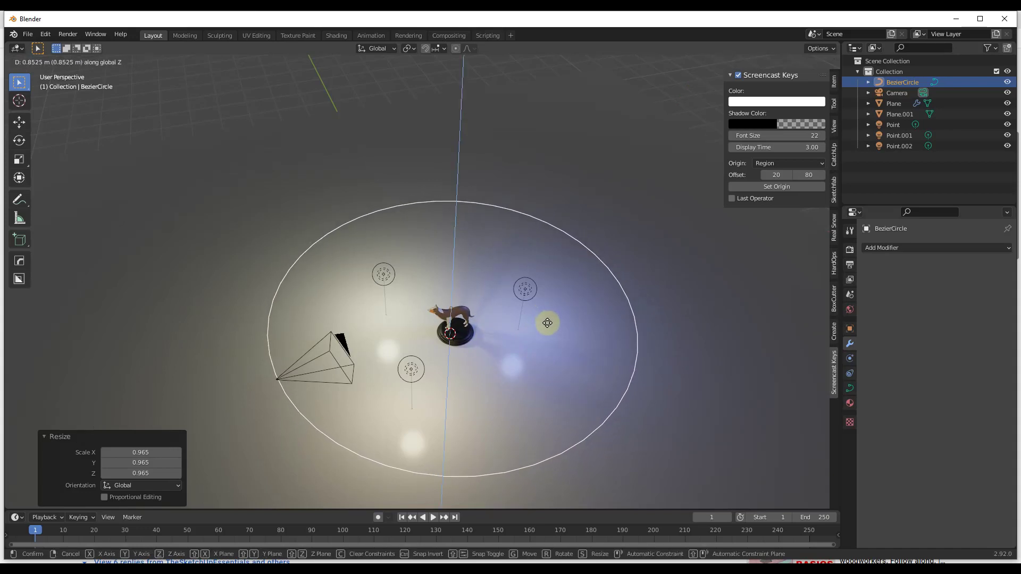
{"action": "left_click", "coordinate": [548, 322]}
Step: Parent the camera to the Bezier circle with the Follow Path option
{"action": "middle_click_drag", "start_coordinate": [547, 323], "coordinate": [608, 285]}
{"action": "middle_click_drag", "start_coordinate": [464, 334], "coordinate": [356, 416]}
{"action": "left_click", "coordinate": [359, 392]}
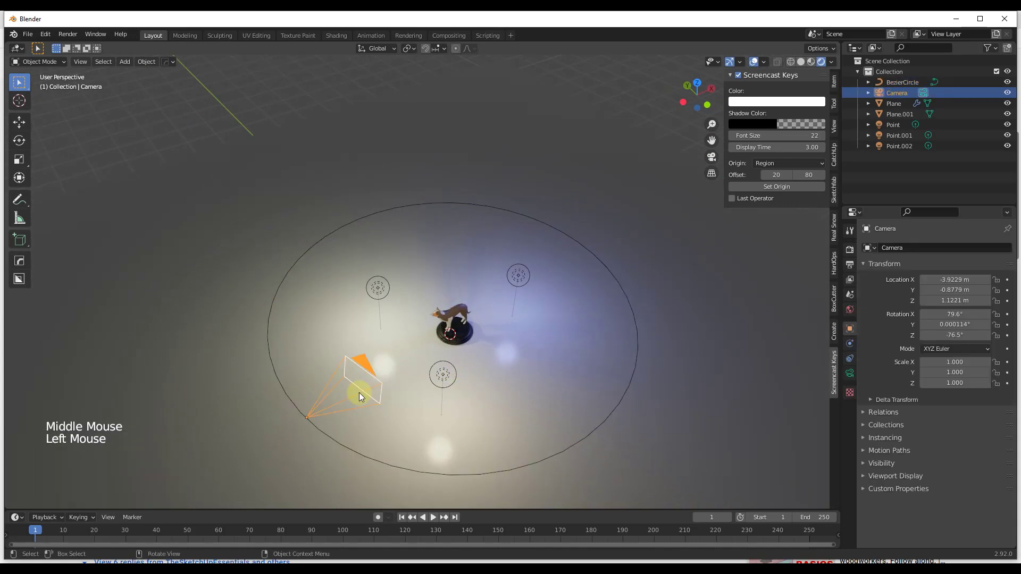
{"action": "left_click", "coordinate": [372, 459], "text": "shift"}
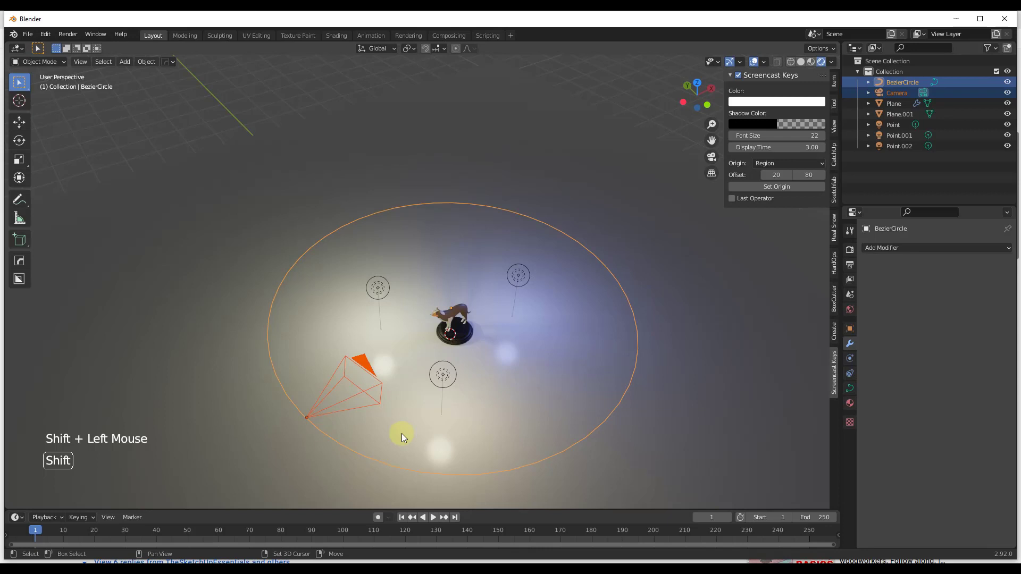
{"action": "key", "text": "ctrl"}
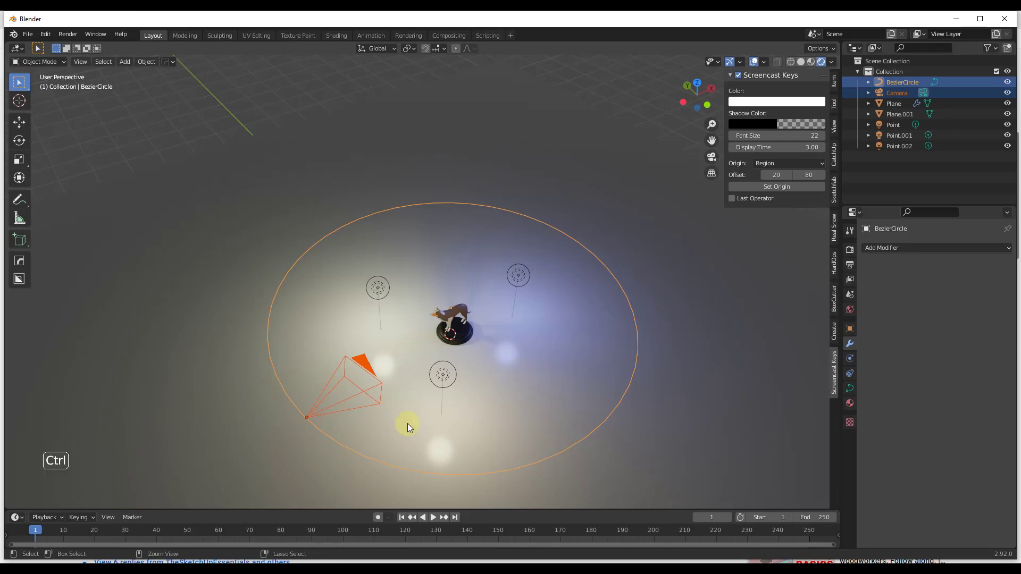
{"action": "key", "text": "ctrl+p"}
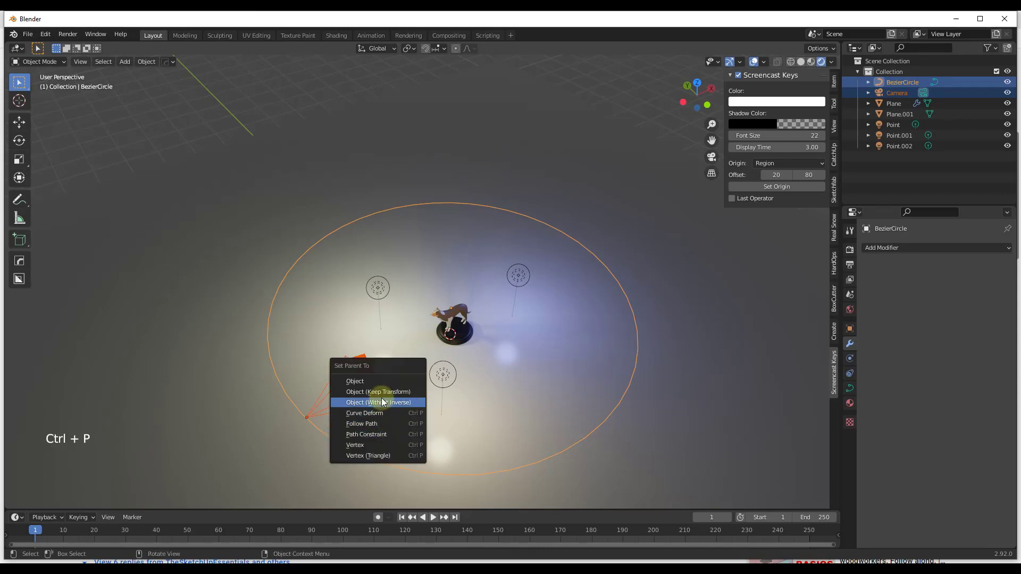
{"action": "left_click", "coordinate": [378, 426]}
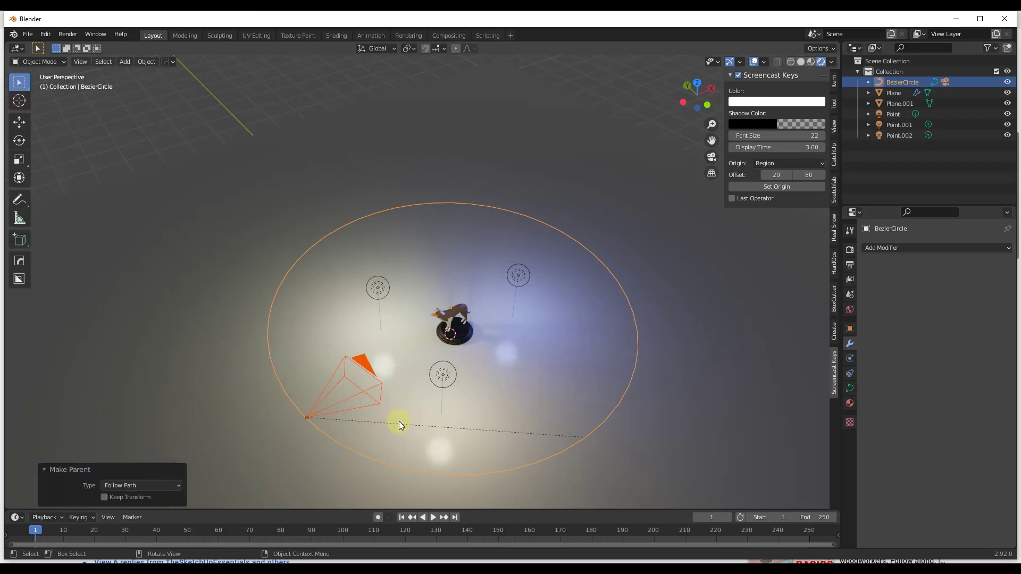
Step: Play the animation to check the camera's movement along the circle, and return to the first frame
{"action": "left_click", "coordinate": [434, 517]}
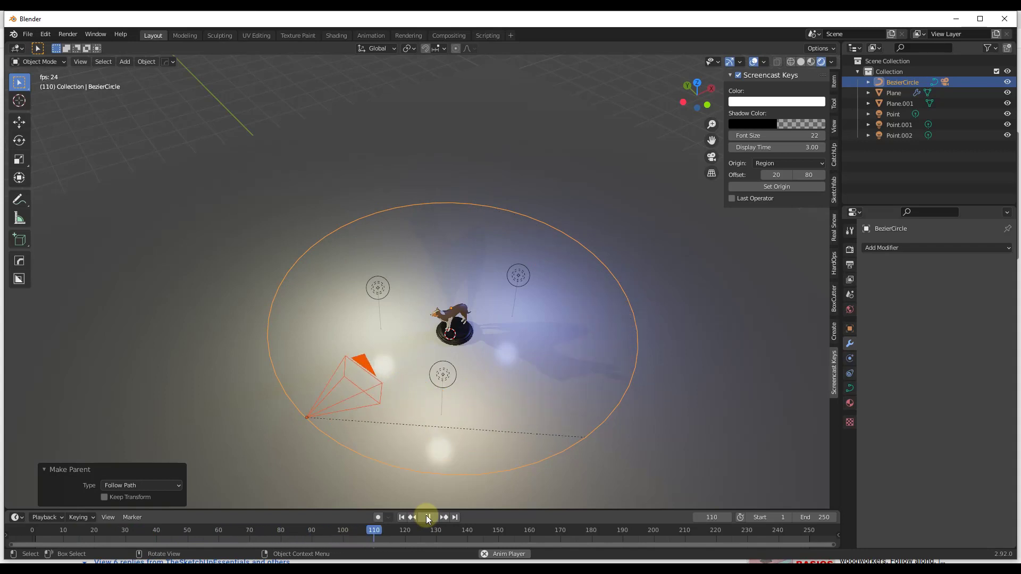
{"action": "left_click", "coordinate": [427, 518]}
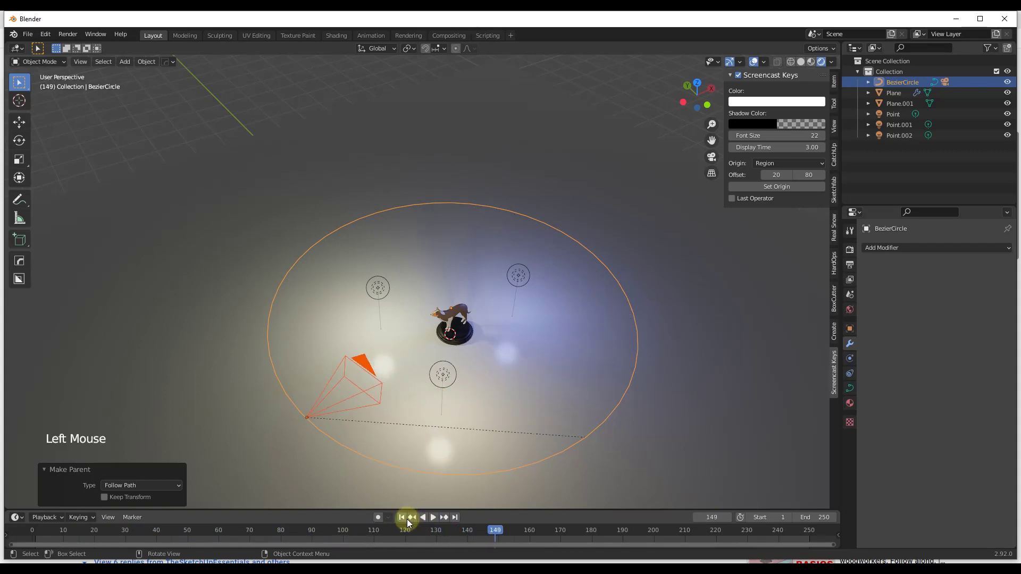
{"action": "double_click", "coordinate": [401, 518]}
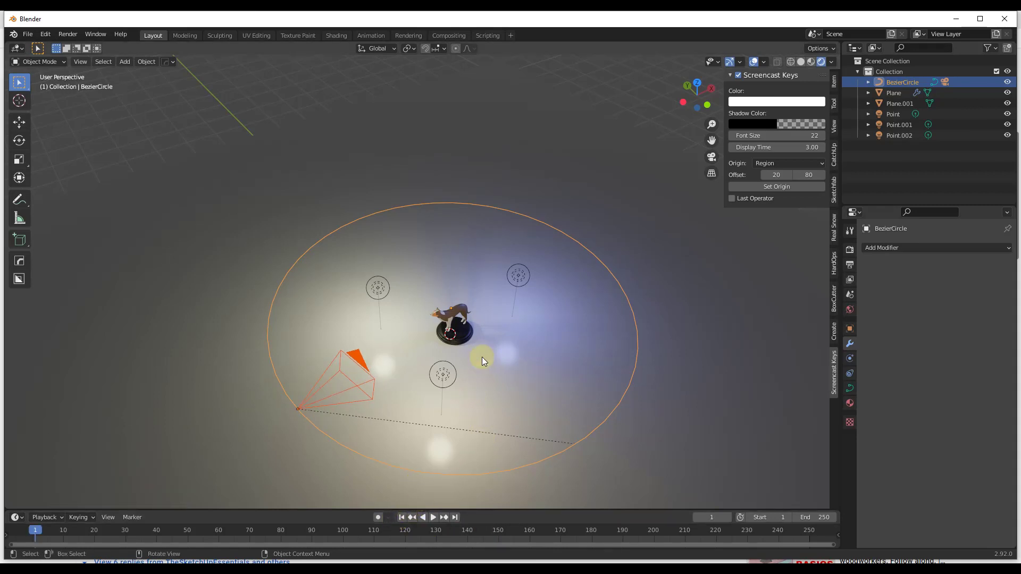
Step: Add a Track To constraint to the camera with the dog figure as its target
{"action": "left_click", "coordinate": [370, 382]}
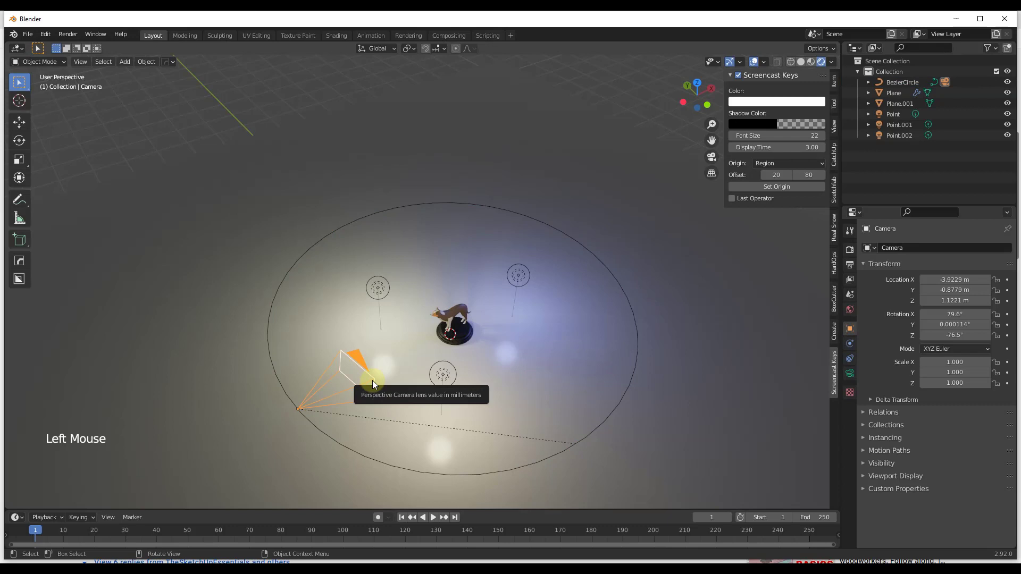
{"action": "left_click_drag", "start_coordinate": [372, 381], "coordinate": [376, 371]}
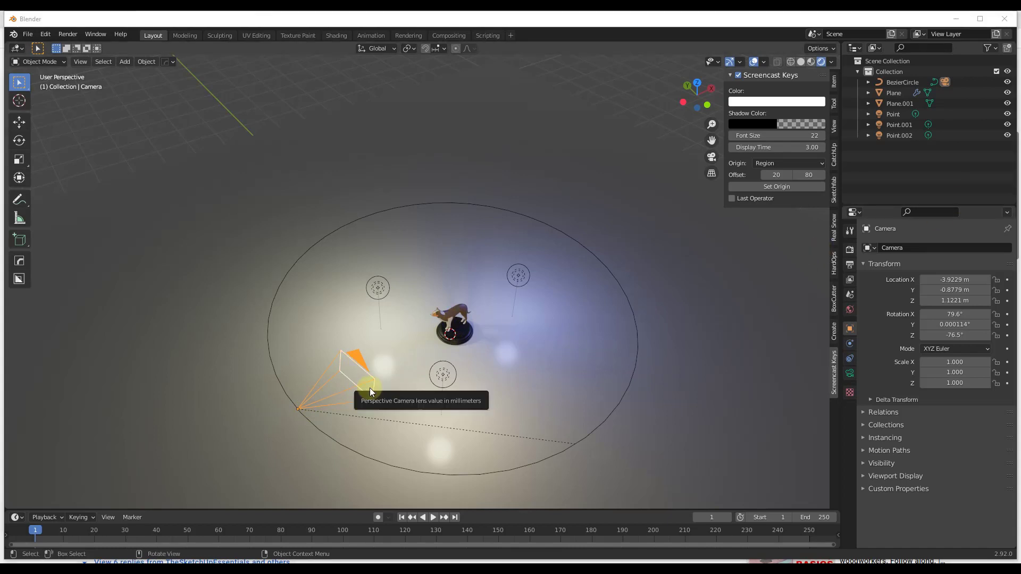
{"action": "left_click", "coordinate": [850, 359]}
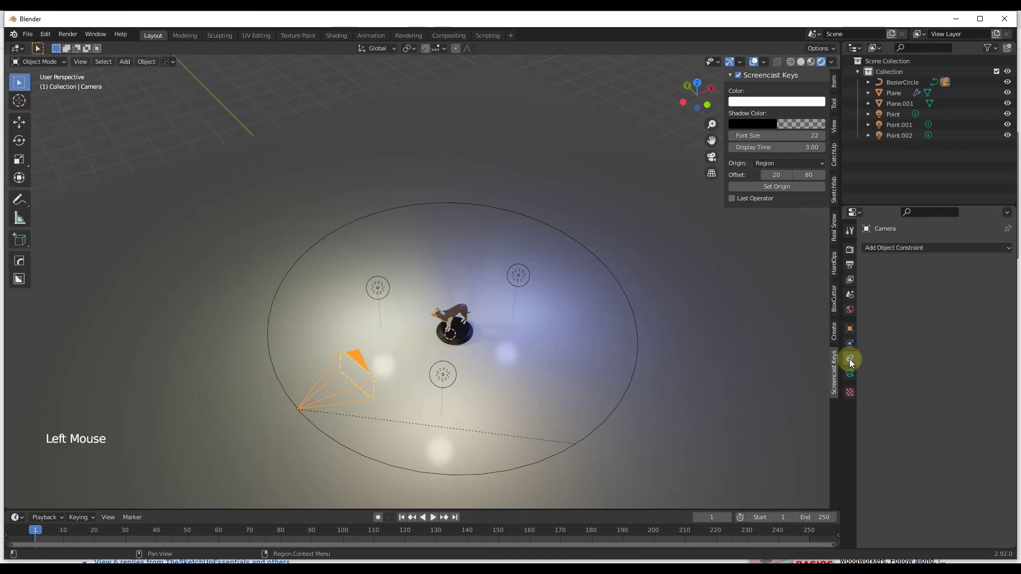
{"action": "left_click", "coordinate": [916, 246]}
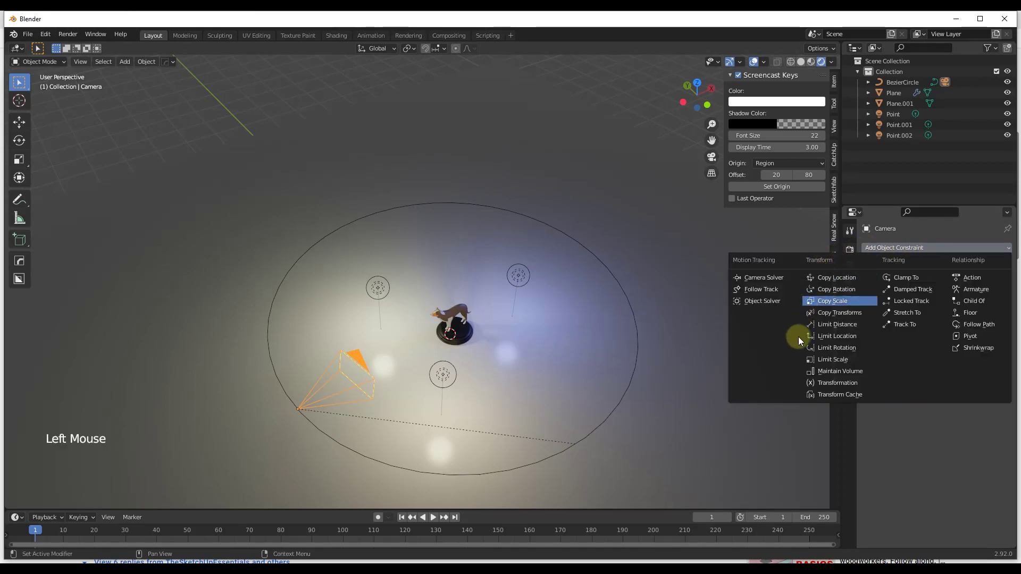
{"action": "left_click", "coordinate": [902, 325]}
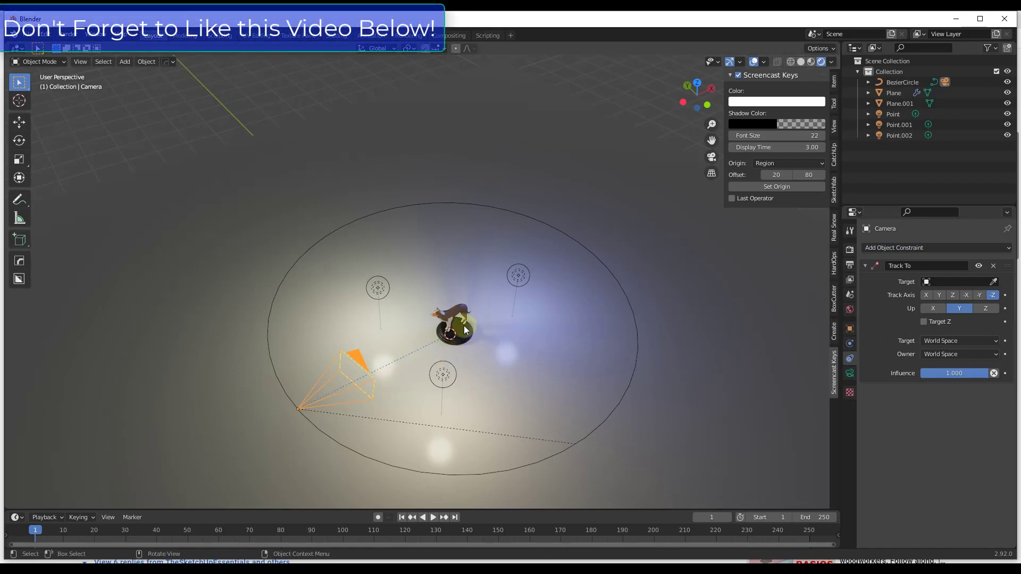
{"action": "left_click", "coordinate": [994, 283]}
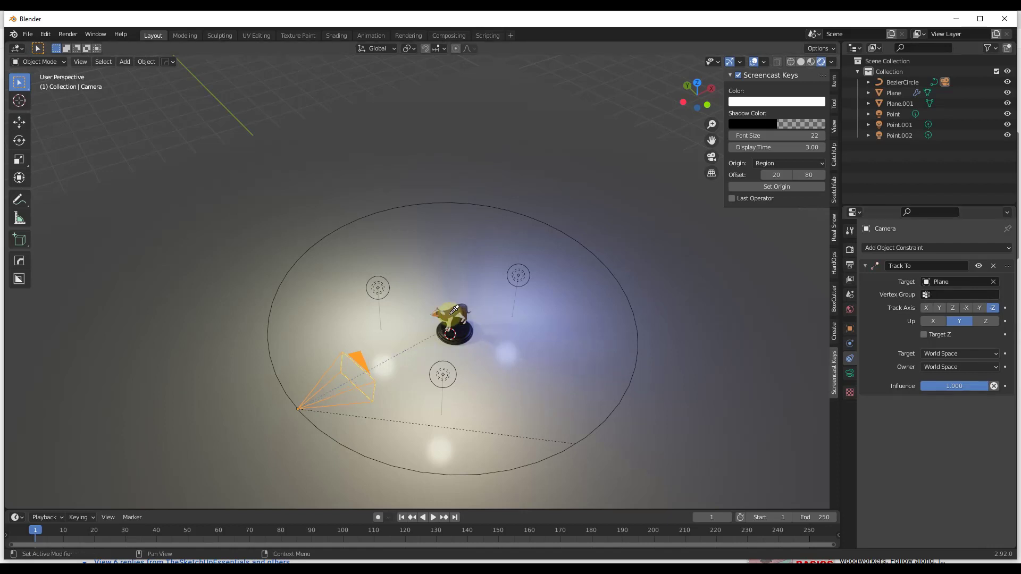
{"action": "left_click", "coordinate": [453, 309]}
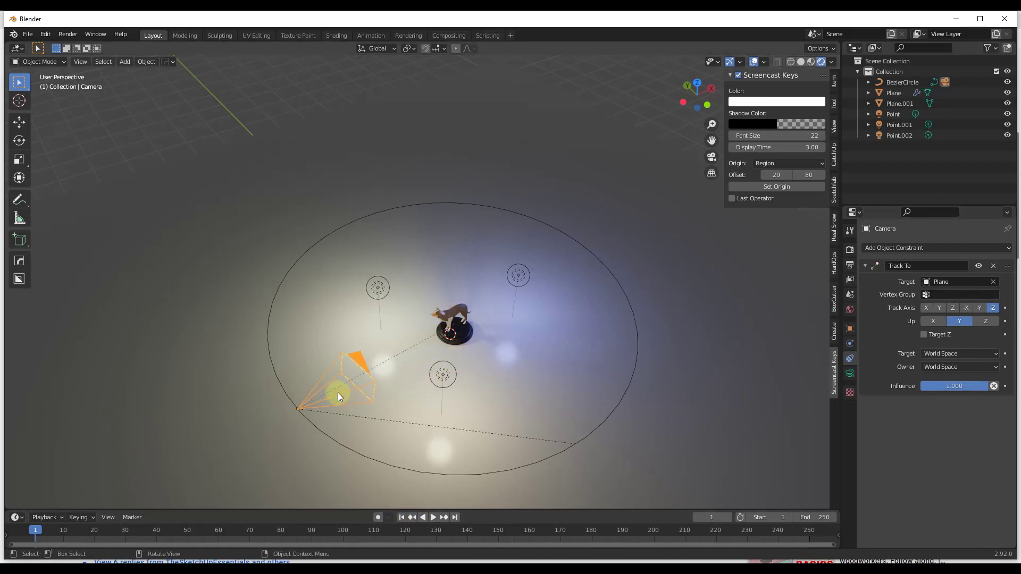
Step: Look through the camera and play the animation to check the framing, return to the first frame and leave the camera view
{"action": "scroll", "coordinate": [337, 393], "scroll_direction": "up", "scroll_amount": 4}
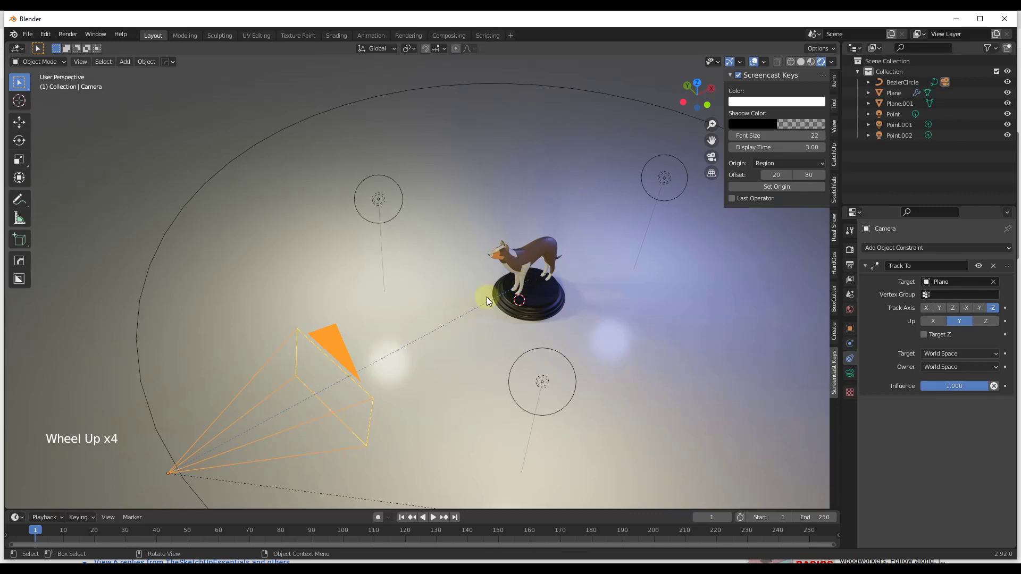
{"action": "middle_click_drag", "start_coordinate": [321, 403], "coordinate": [372, 373]}
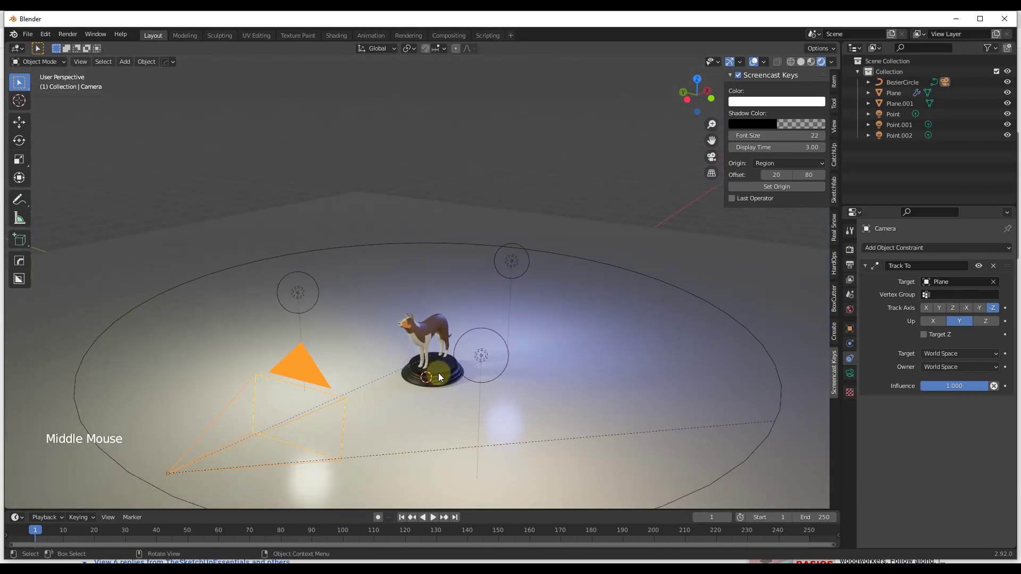
{"action": "key", "text": "KP_0"}
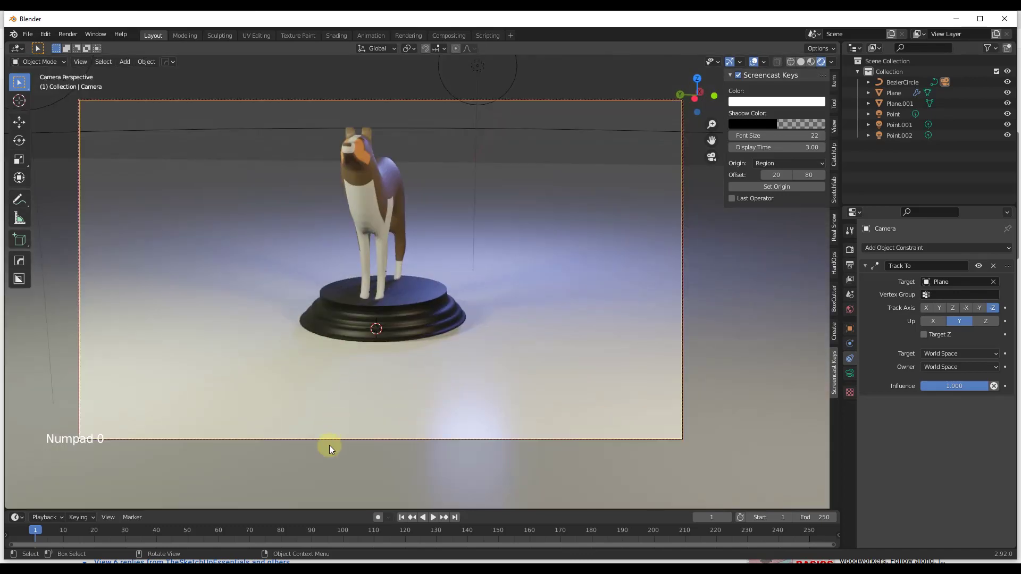
{"action": "left_click", "coordinate": [433, 518]}
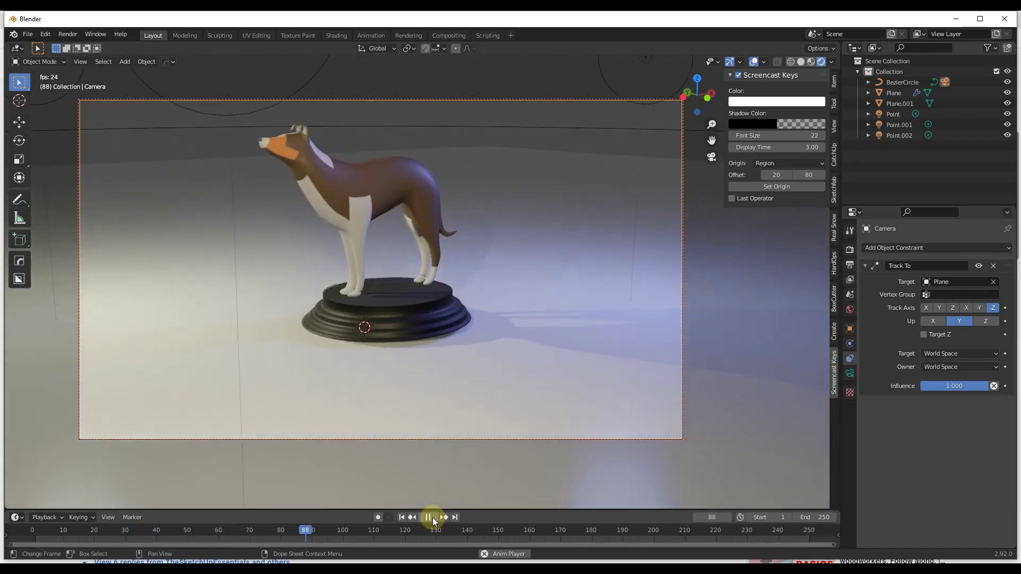
{"action": "left_click", "coordinate": [433, 518]}
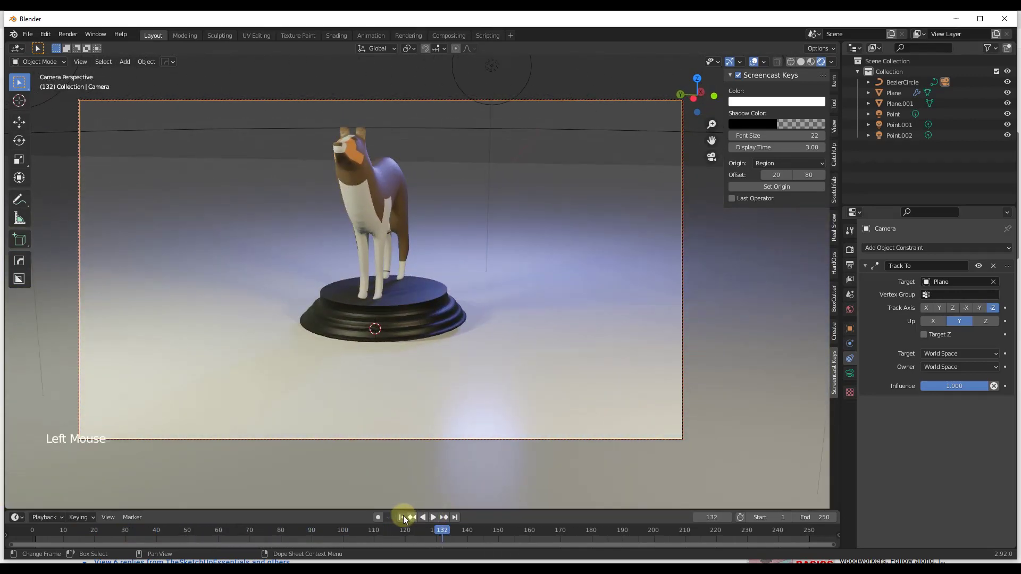
{"action": "left_click", "coordinate": [402, 518]}
{"action": "key", "text": "KP_0"}
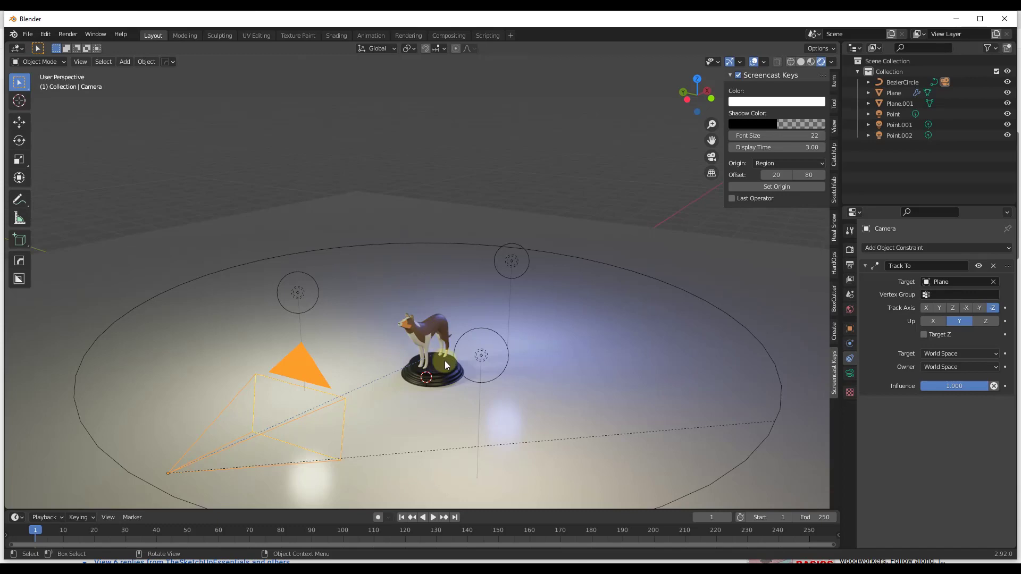
Step: Select the Bezier circle and show its Path Animation settings
{"action": "scroll", "coordinate": [444, 361], "scroll_direction": "down", "scroll_amount": 3}
{"action": "scroll", "coordinate": [458, 282], "scroll_direction": "up", "scroll_amount": 6}
{"action": "middle_click", "coordinate": [467, 264]}
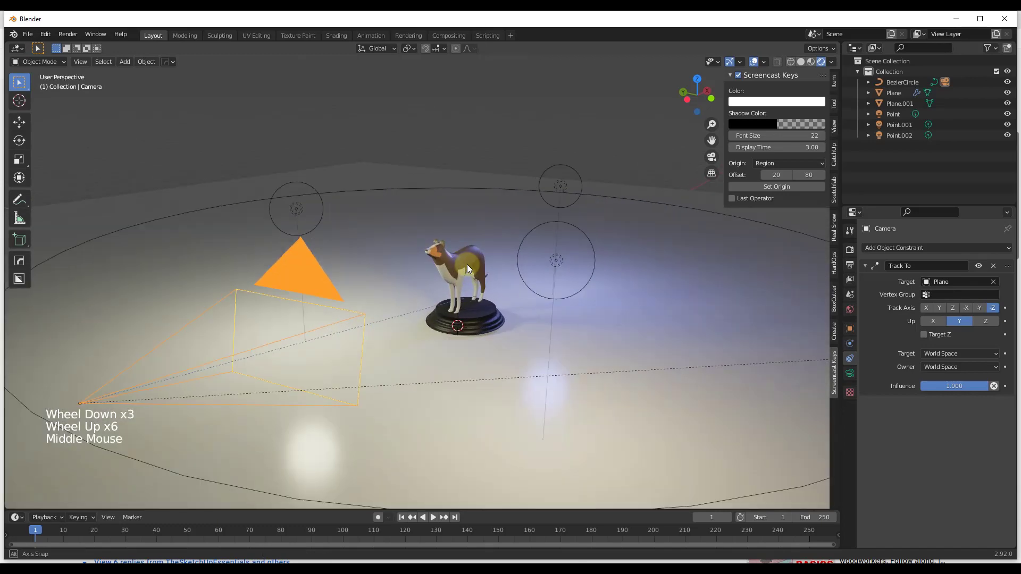
{"action": "middle_click_drag", "start_coordinate": [467, 264], "coordinate": [564, 476]}
{"action": "left_click", "coordinate": [564, 477]}
{"action": "left_click", "coordinate": [564, 476]}
{"action": "left_click", "coordinate": [559, 485]}
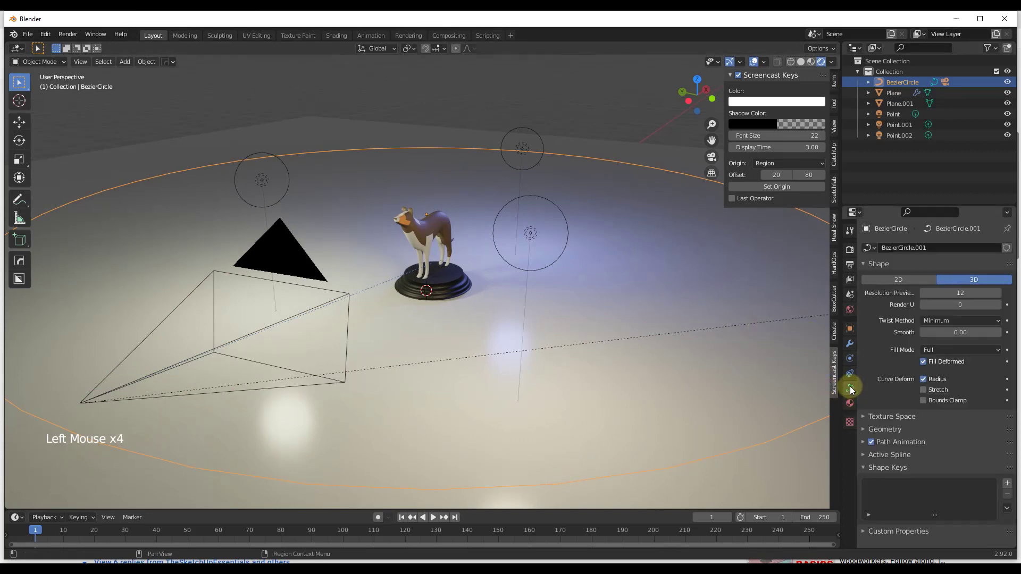
{"action": "scroll", "coordinate": [908, 334], "scroll_direction": "down", "scroll_amount": 4}
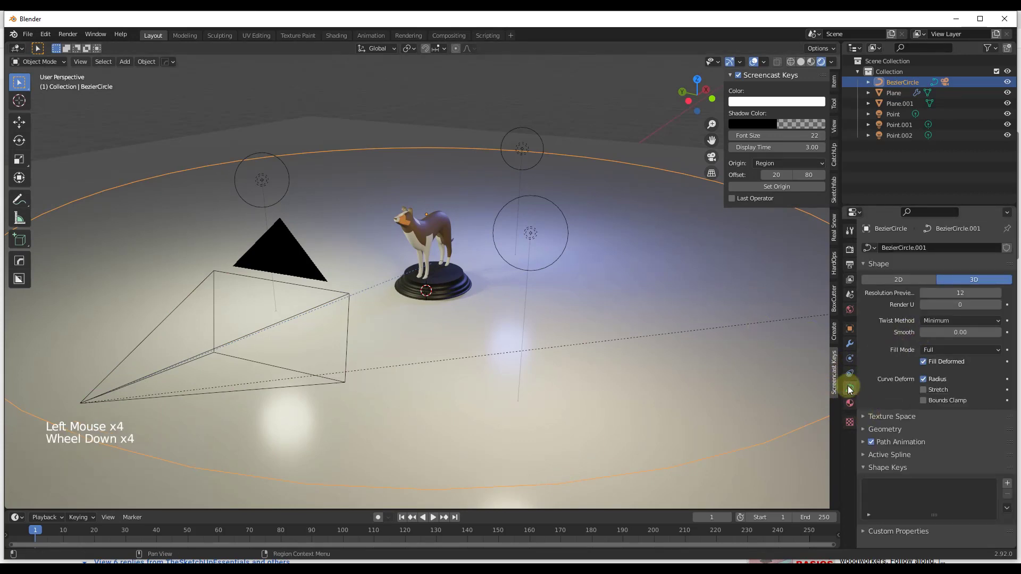
{"action": "left_click", "coordinate": [864, 442]}
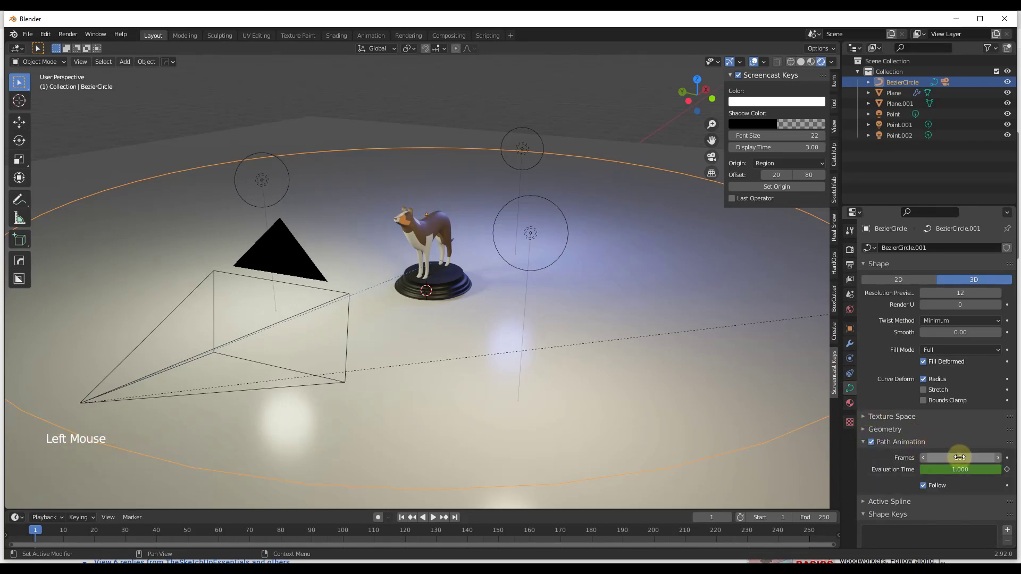
Step: Play the animation and scrub the timeline around frame 100 to examine where the camera completes its lap
{"action": "scroll", "coordinate": [556, 337], "scroll_direction": "down", "scroll_amount": 4}
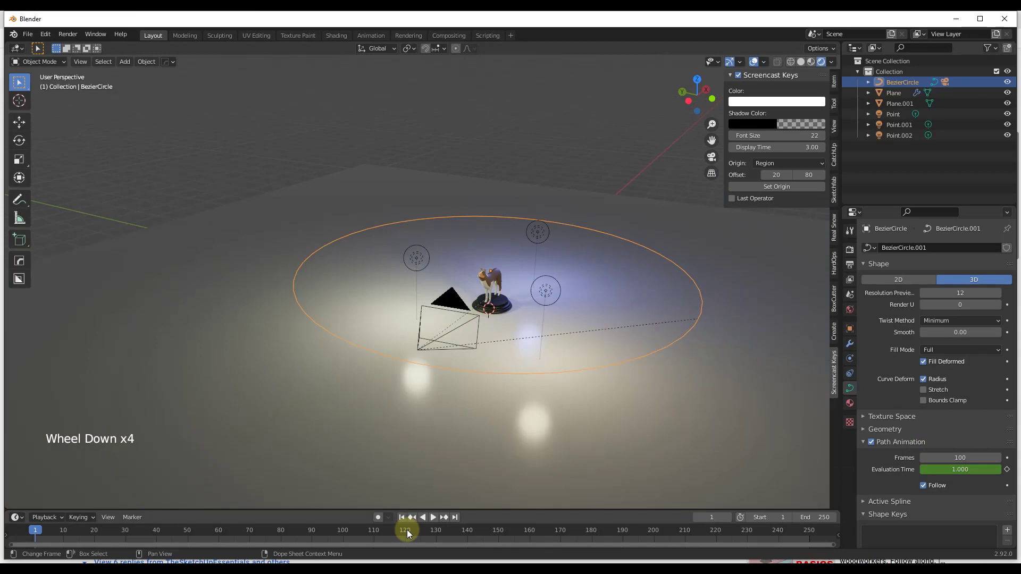
{"action": "left_click", "coordinate": [434, 518]}
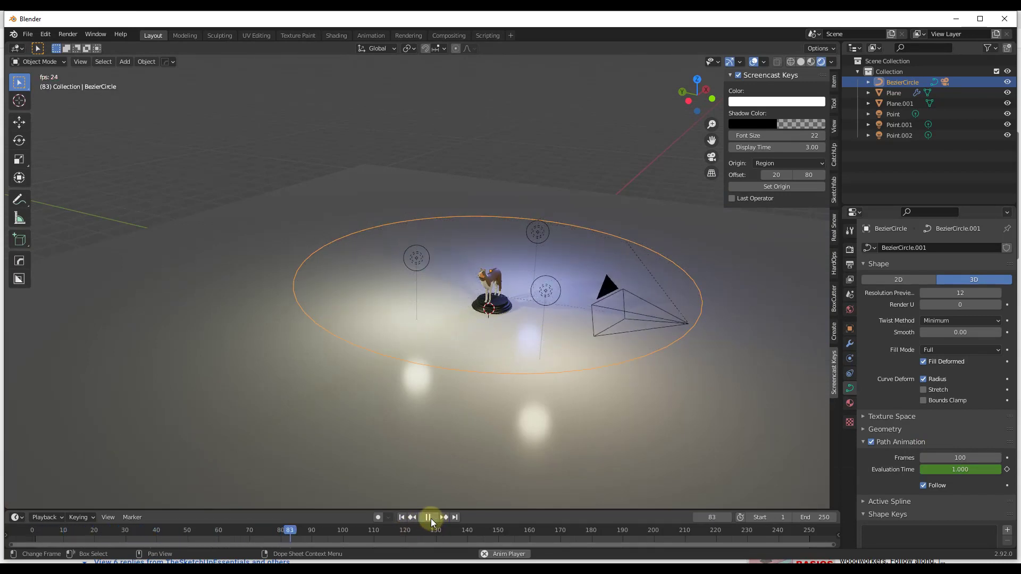
{"action": "left_click", "coordinate": [431, 519]}
{"action": "left_click", "coordinate": [368, 531]}
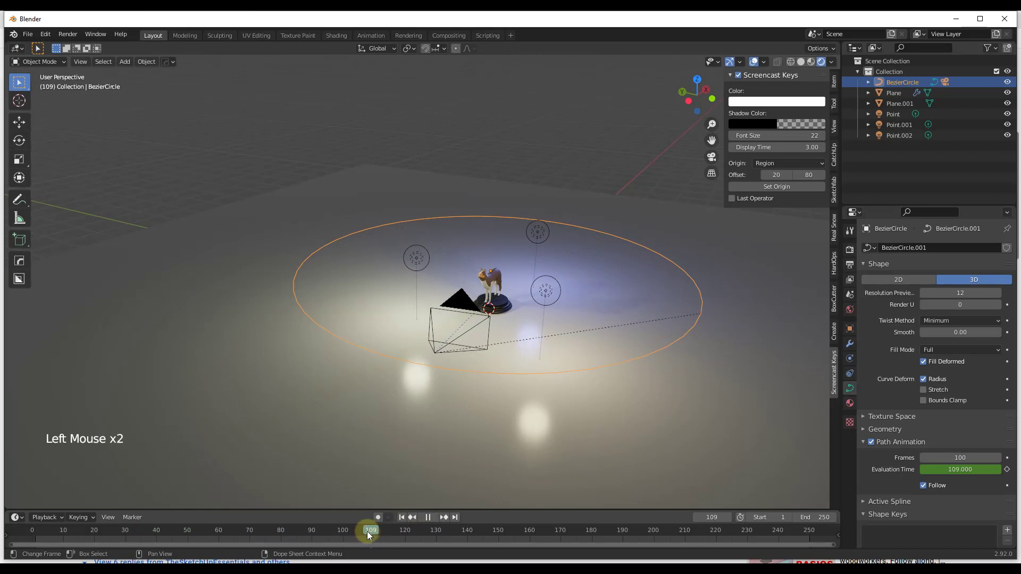
{"action": "left_click_drag", "start_coordinate": [367, 532], "coordinate": [342, 534]}
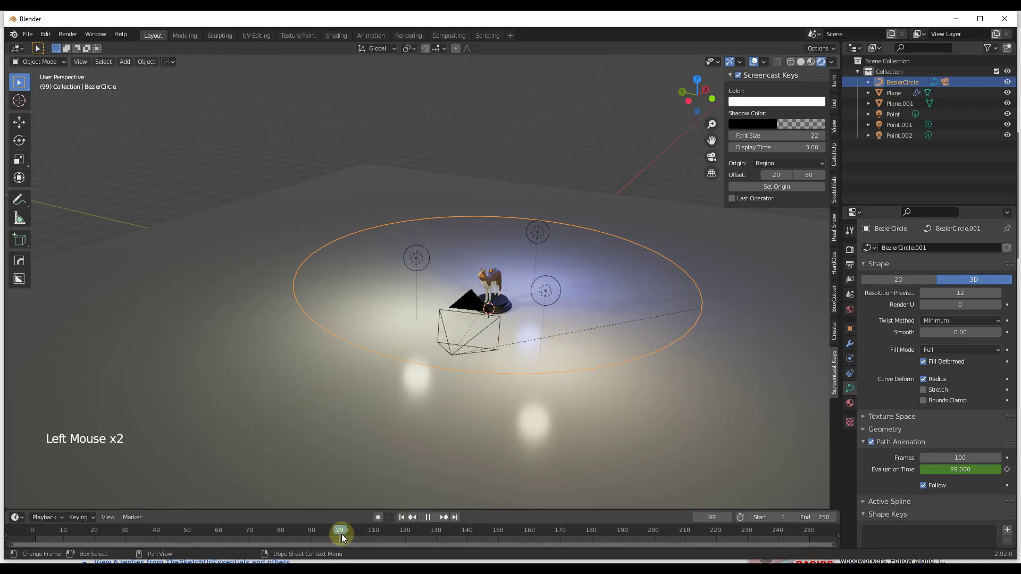
Step: Set the circle's path animation length to 200 frames and check the camera's lap by scrubbing and playing the timeline
{"action": "left_click", "coordinate": [937, 460]}
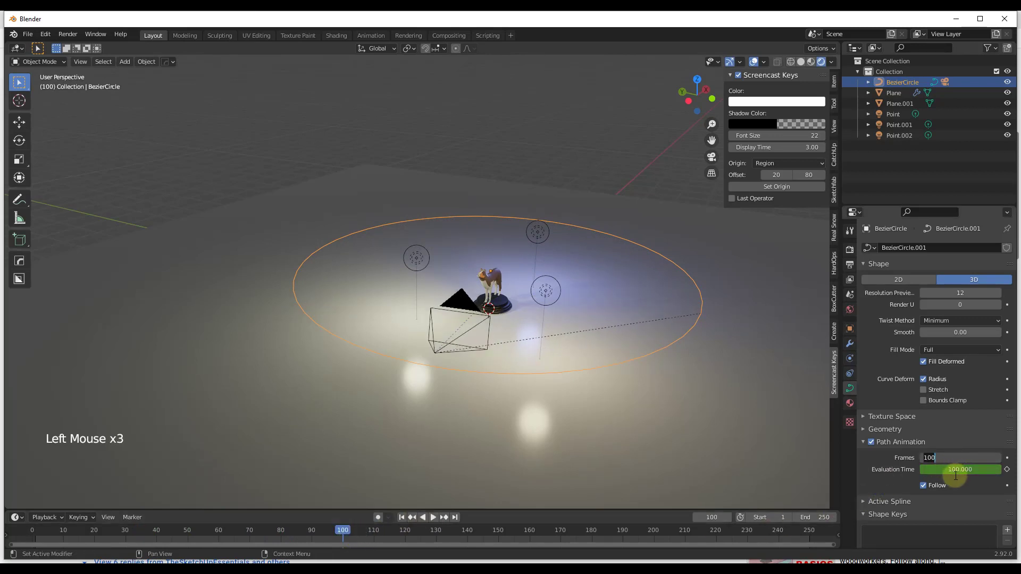
{"action": "key", "text": "Return"}
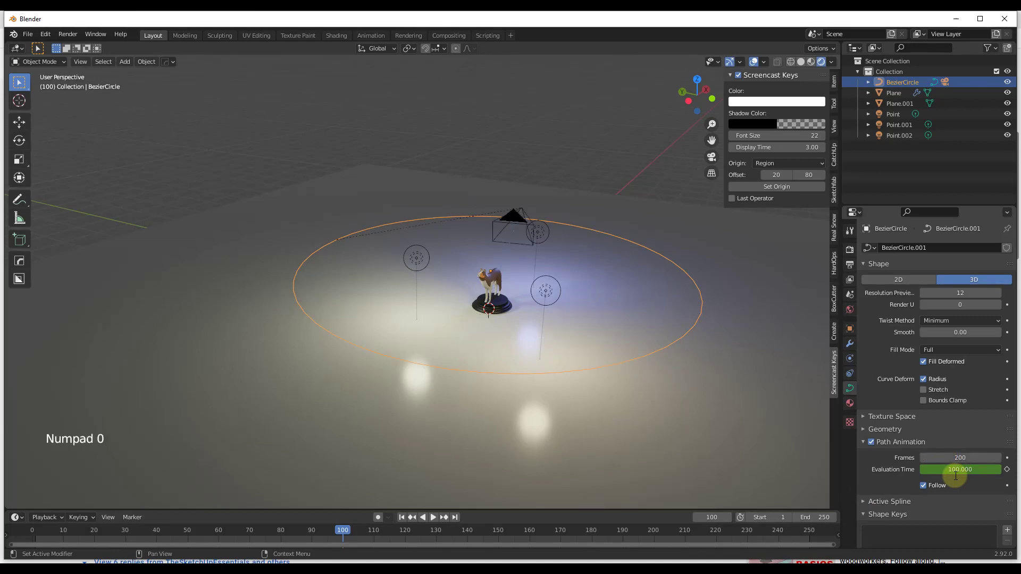
{"action": "left_click_drag", "start_coordinate": [306, 551], "coordinate": [665, 551]}
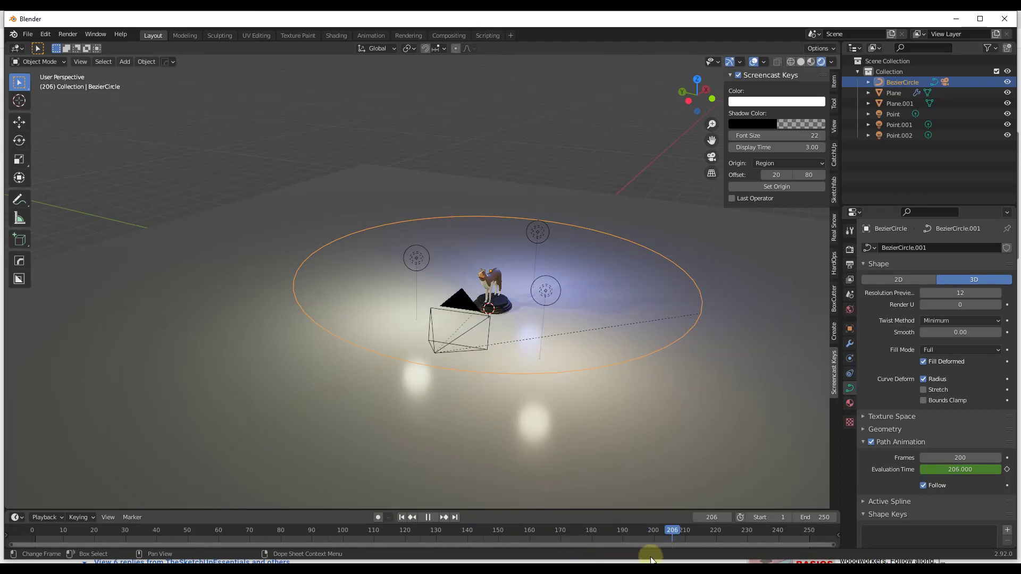
{"action": "left_click", "coordinate": [434, 518]}
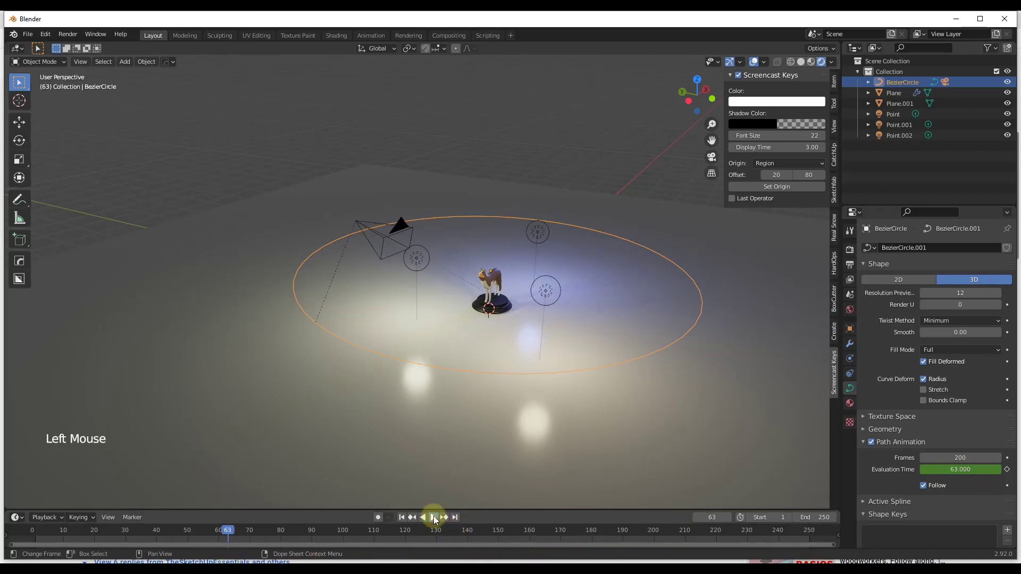
{"action": "left_click", "coordinate": [434, 517]}
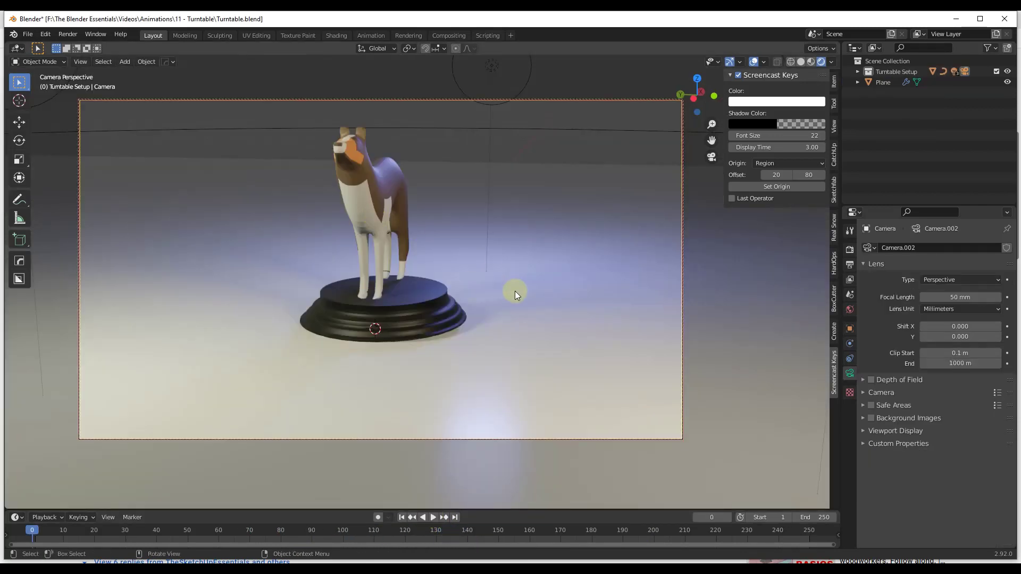
Step: Select the floor plane under the dog figure and switch the scene's render engine to Cycles
{"action": "left_click", "coordinate": [559, 289]}
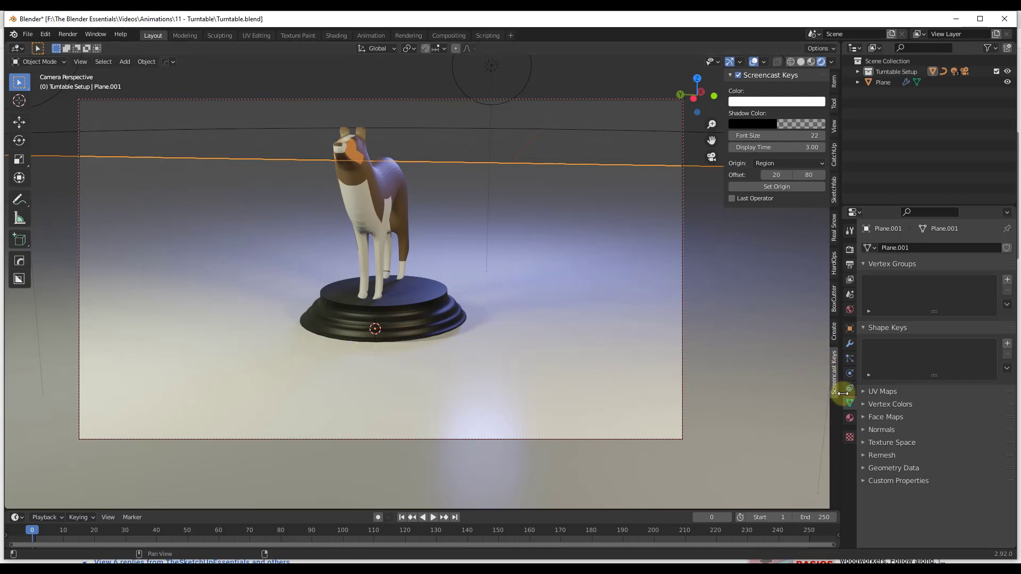
{"action": "left_click", "coordinate": [850, 249]}
{"action": "left_click", "coordinate": [954, 249]}
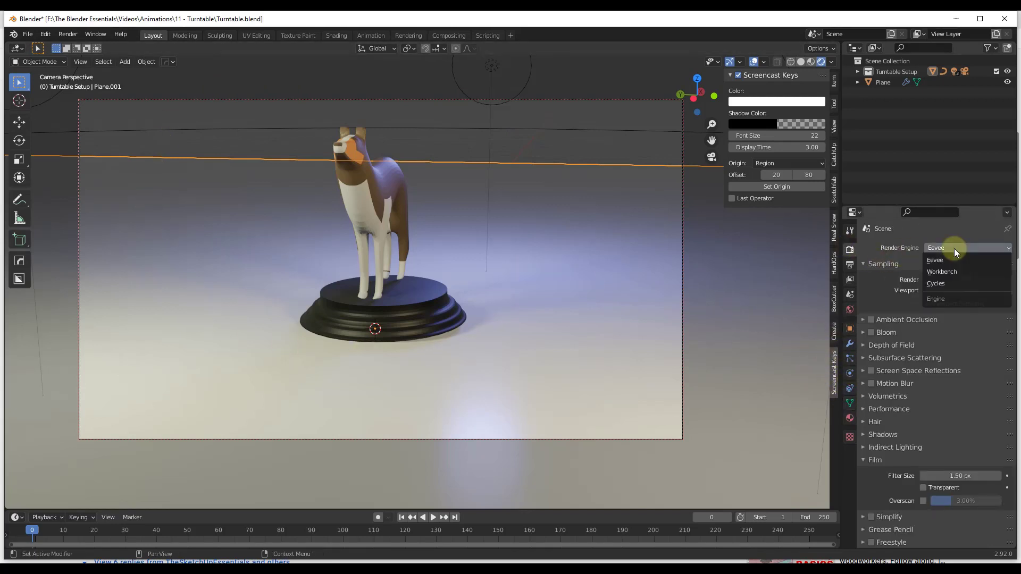
{"action": "left_click", "coordinate": [943, 286]}
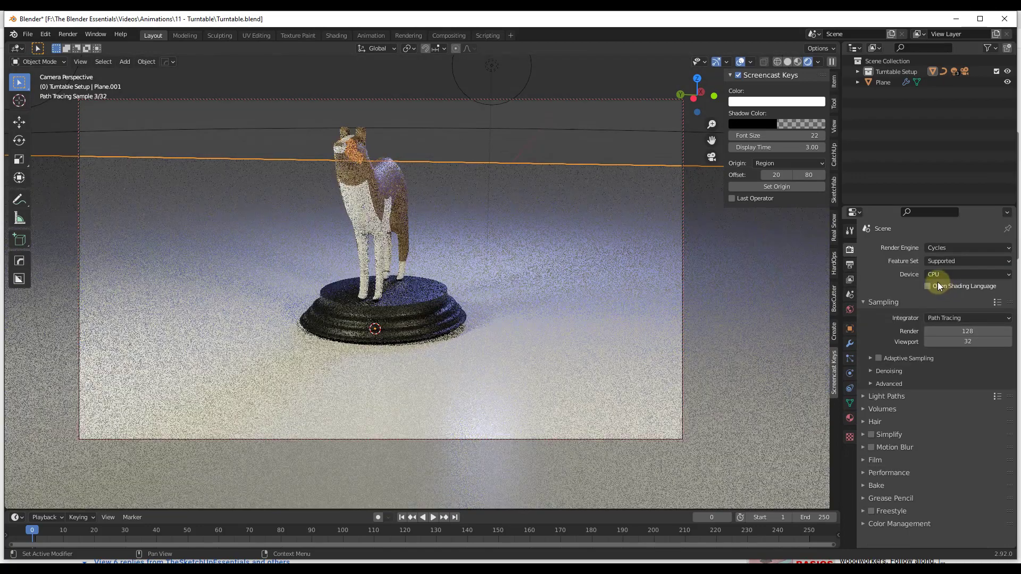
Step: Make the floor plane a Shadow Catcher in its object visibility settings, and deselect it
{"action": "left_click", "coordinate": [850, 328]}
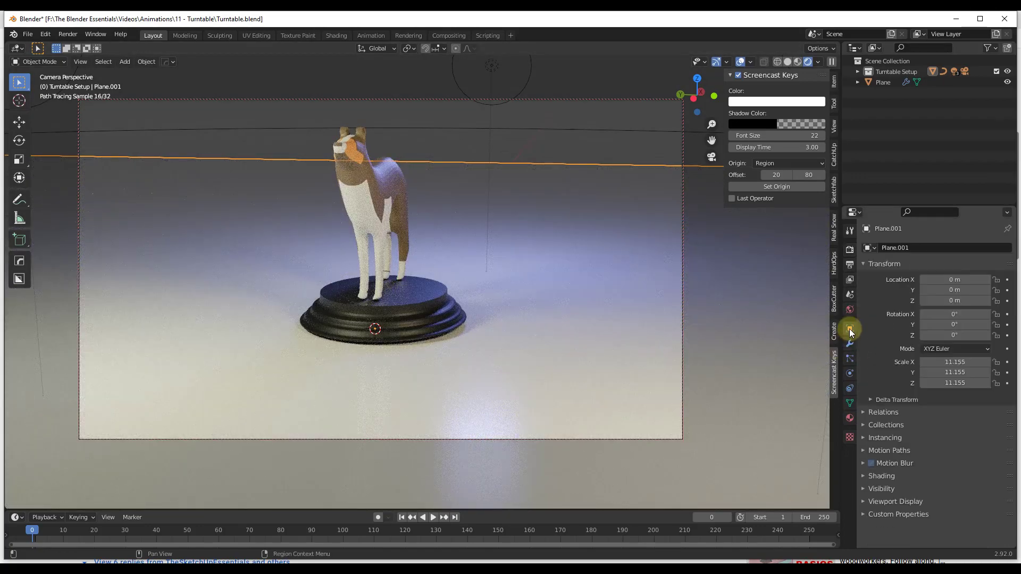
{"action": "left_click", "coordinate": [866, 488]}
{"action": "scroll", "coordinate": [923, 464], "scroll_direction": "down", "scroll_amount": 2}
{"action": "scroll", "coordinate": [923, 465], "scroll_direction": "down", "scroll_amount": 3}
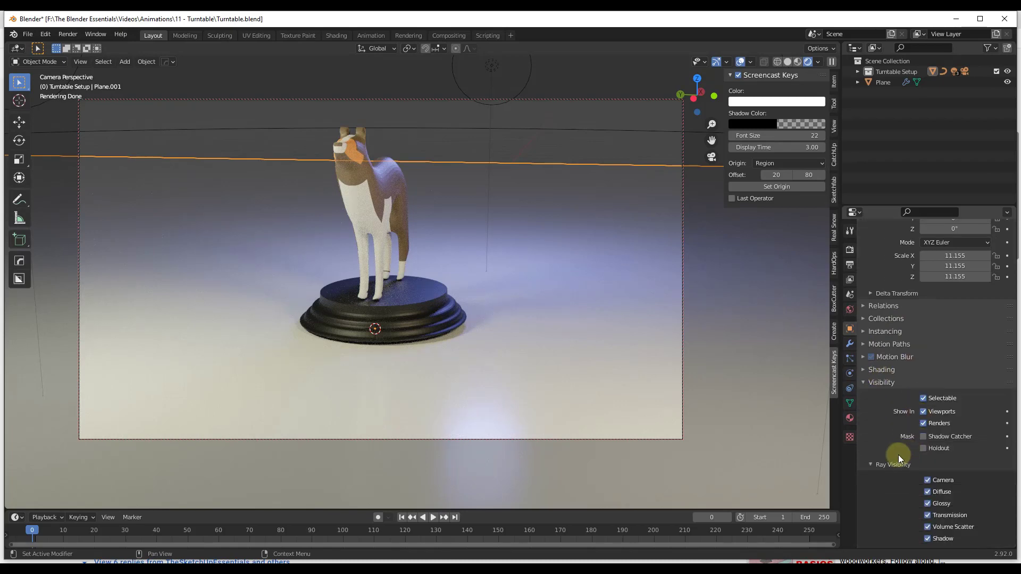
{"action": "left_click", "coordinate": [924, 437]}
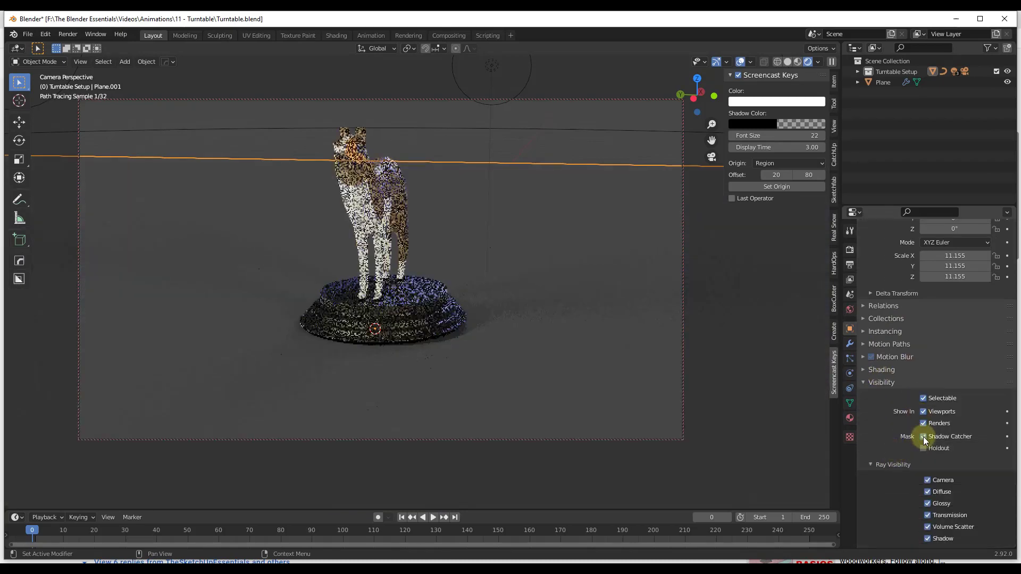
{"action": "left_click", "coordinate": [575, 152]}
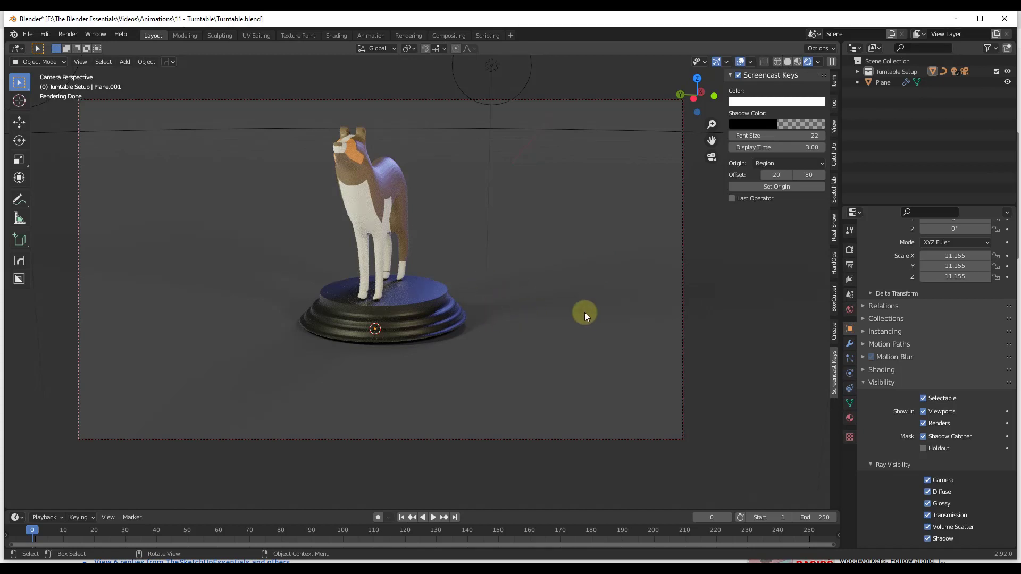
Step: Turn on the Transparent film option in the scene's render settings
{"action": "left_click", "coordinate": [850, 249]}
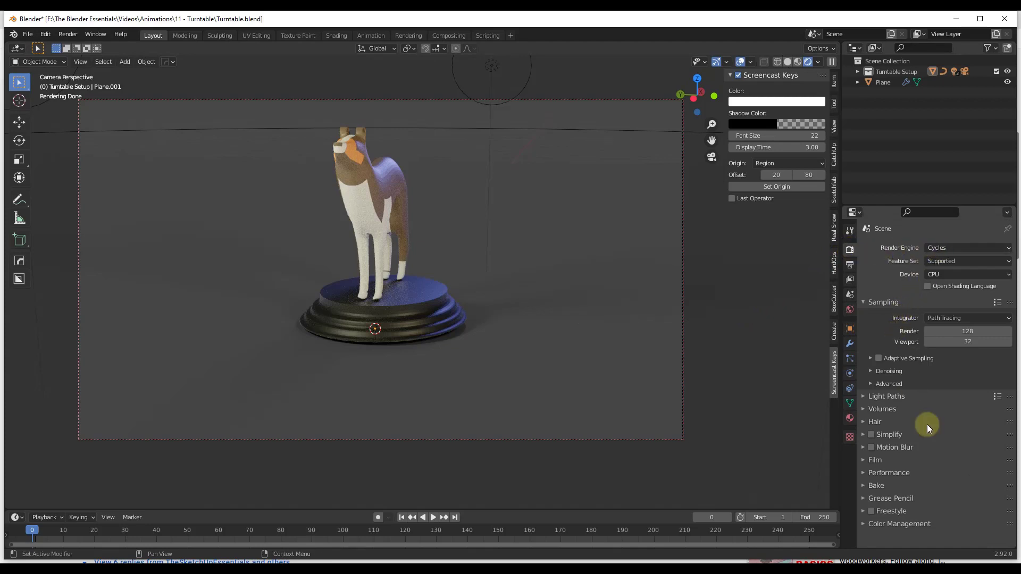
{"action": "left_click", "coordinate": [862, 460]}
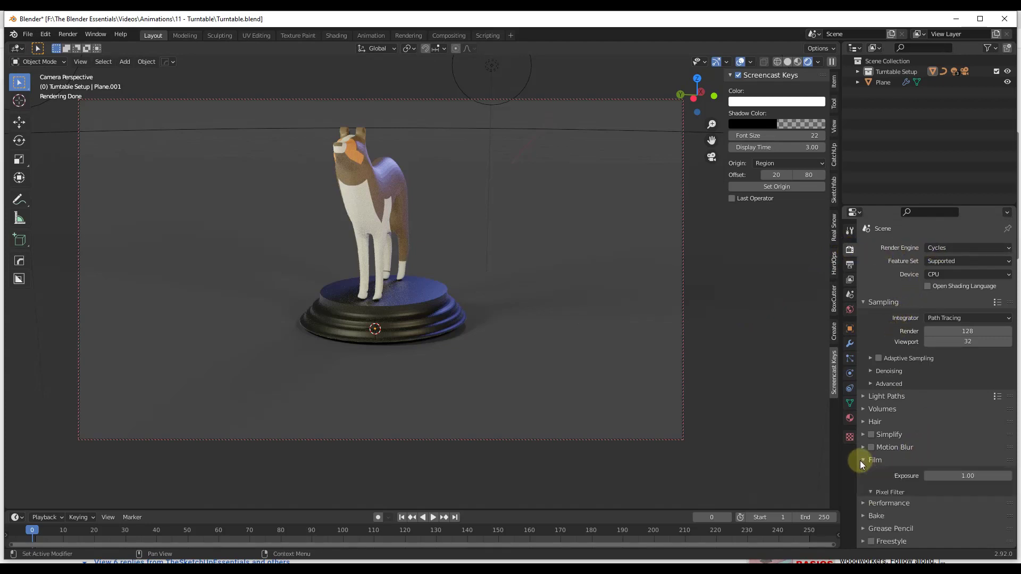
{"action": "scroll", "coordinate": [883, 457], "scroll_direction": "down", "scroll_amount": 4}
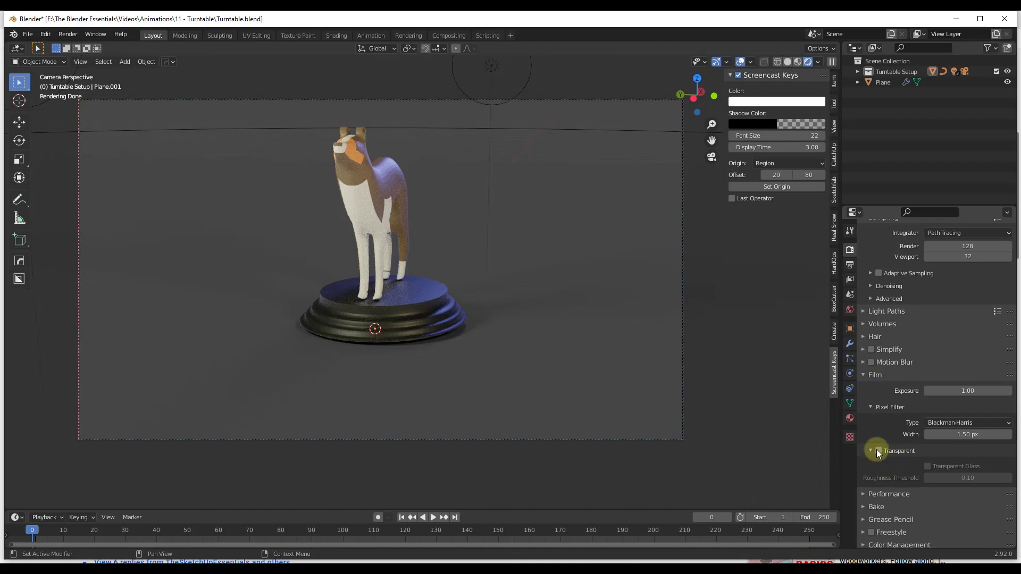
{"action": "left_click", "coordinate": [878, 451]}
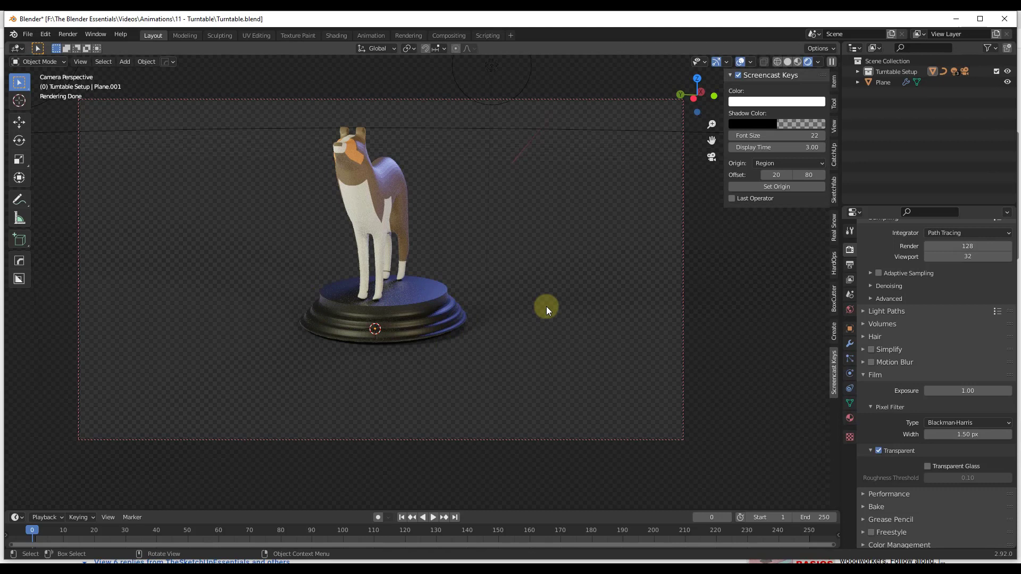
Step: Examine the objects in the Turntable Setup collection, including the circle, floor plane and point lights, and the separate dog object
{"action": "left_click", "coordinate": [858, 72]}
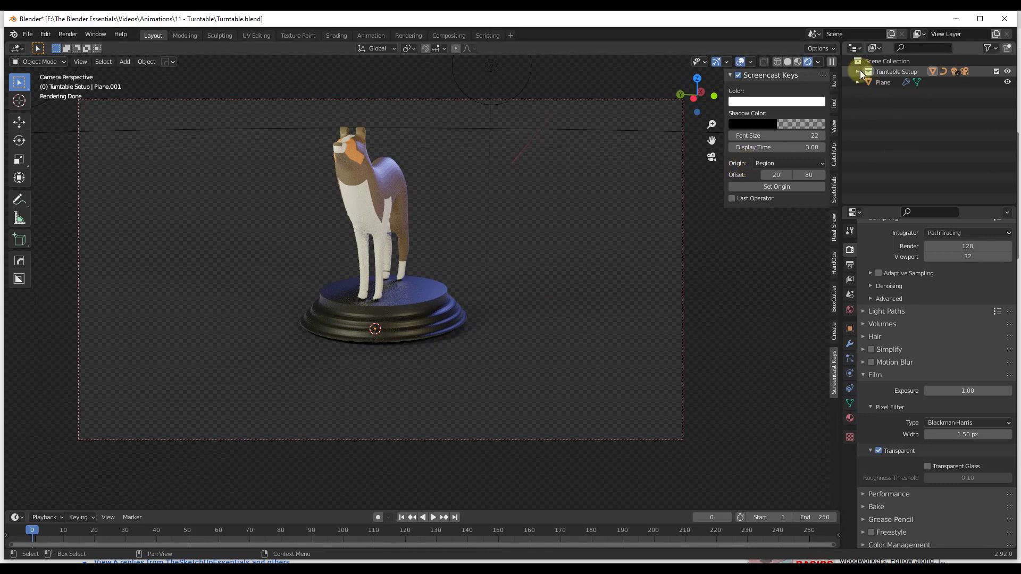
{"action": "left_click", "coordinate": [859, 71]}
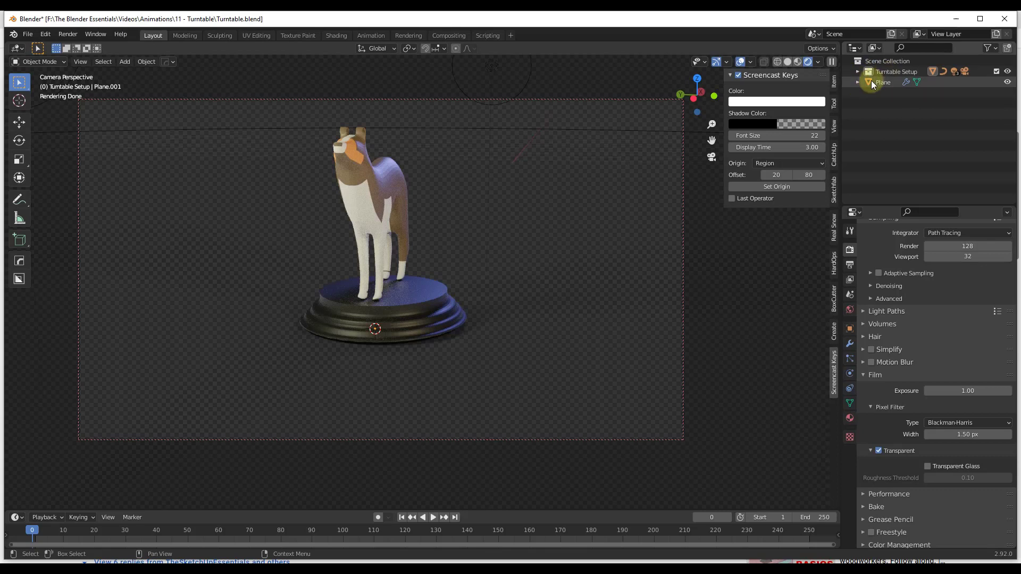
{"action": "left_click", "coordinate": [858, 82]}
{"action": "left_click", "coordinate": [858, 71]}
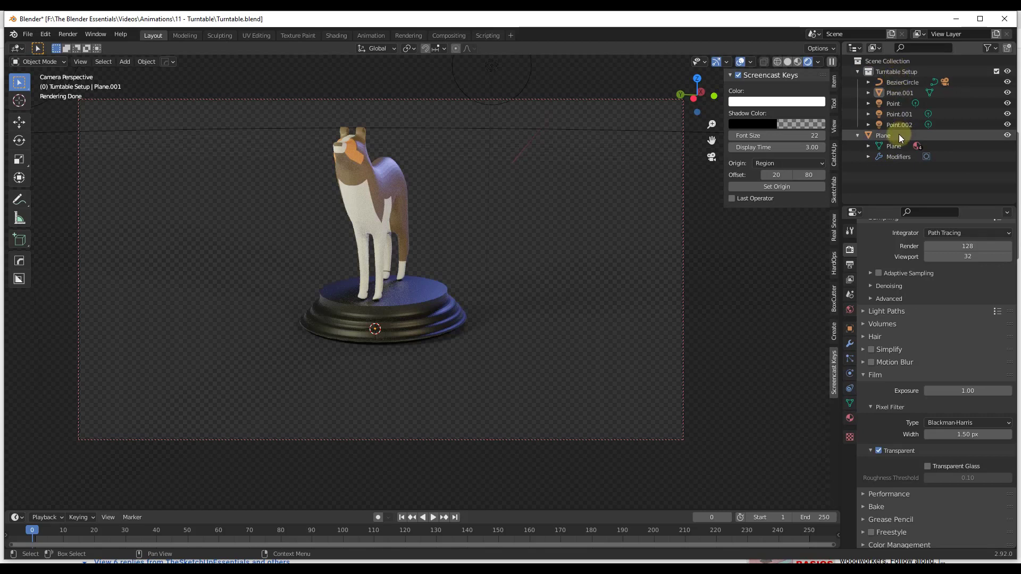
{"action": "left_click", "coordinate": [898, 80]}
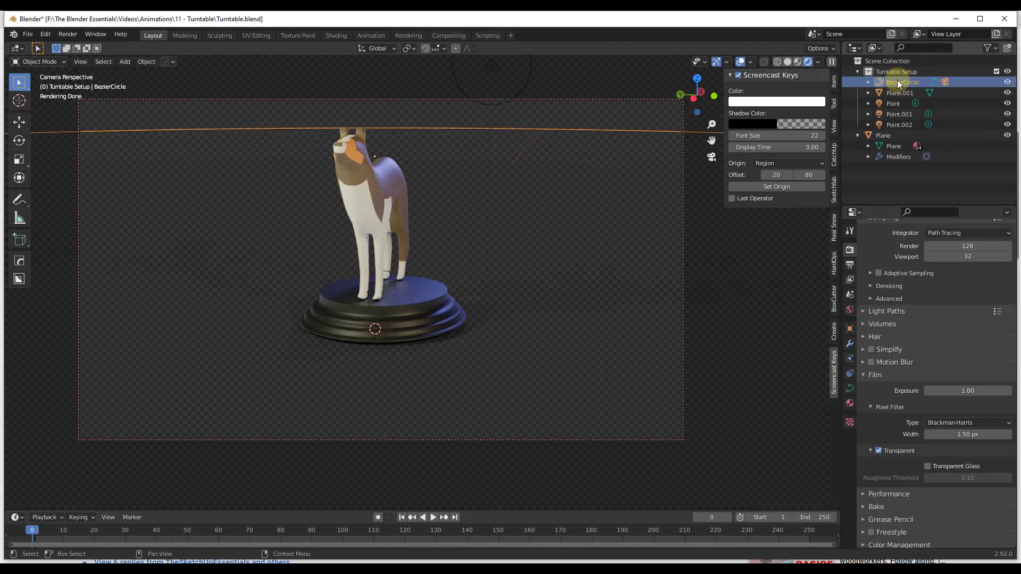
{"action": "left_click", "coordinate": [899, 93]}
{"action": "key", "text": "Down"}
{"action": "key", "text": "Down"}
{"action": "key", "text": "Down"}
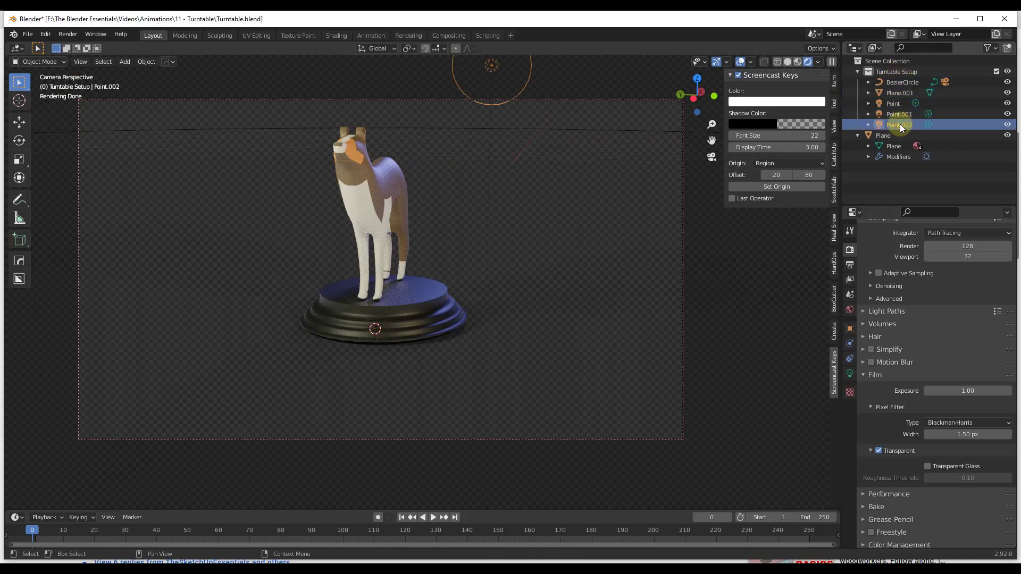
{"action": "left_click", "coordinate": [895, 90]}
{"action": "left_click", "coordinate": [893, 81]}
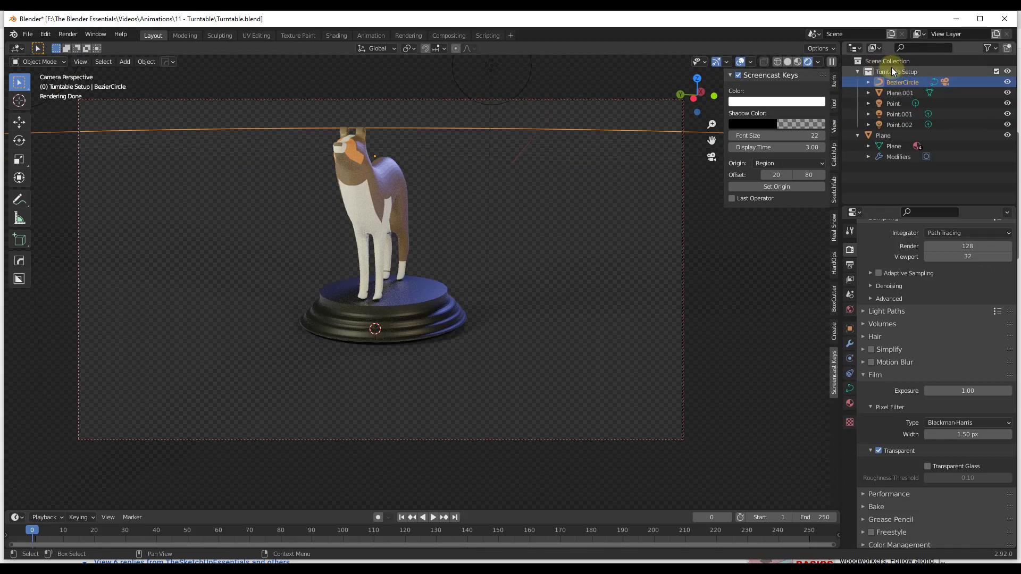
Step: Save the turntable file and start a new file for reusing the setup on the low-poly dog
{"action": "left_click", "coordinate": [28, 34]}
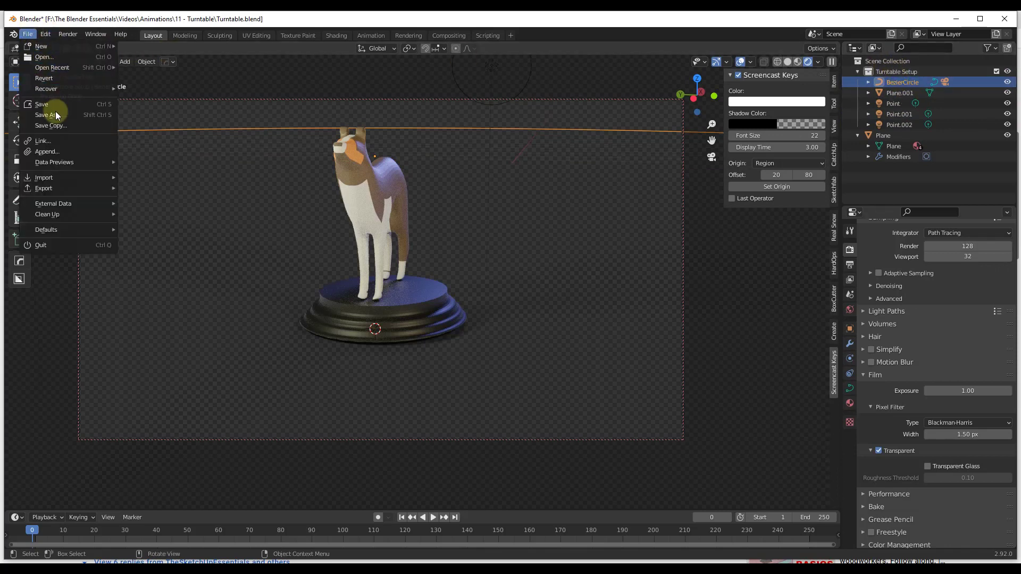
{"action": "left_click", "coordinate": [50, 105]}
{"action": "left_click", "coordinate": [30, 35]}
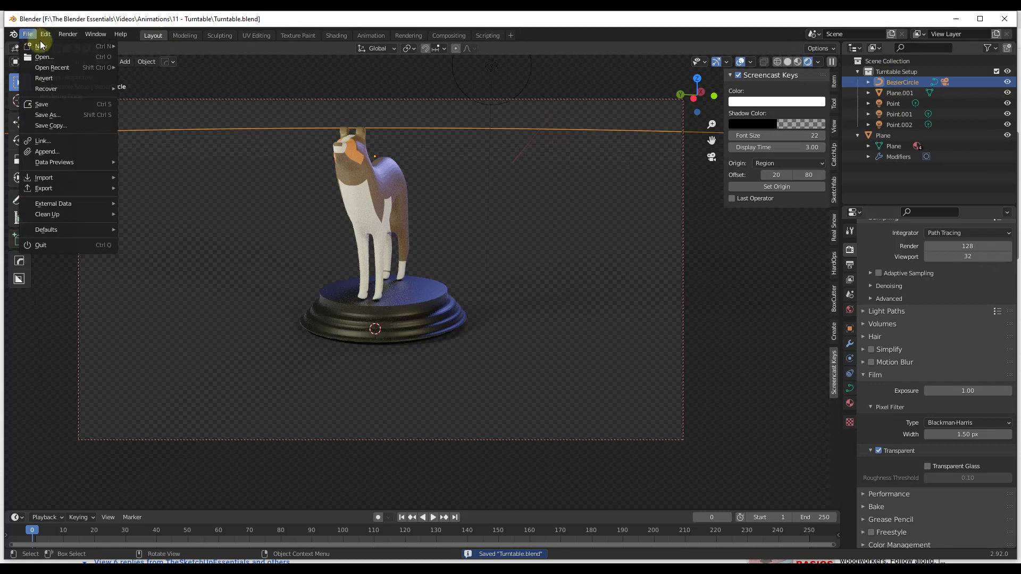
{"action": "mouse_move", "coordinate": [107, 46]}
{"action": "left_click", "coordinate": [165, 45]}
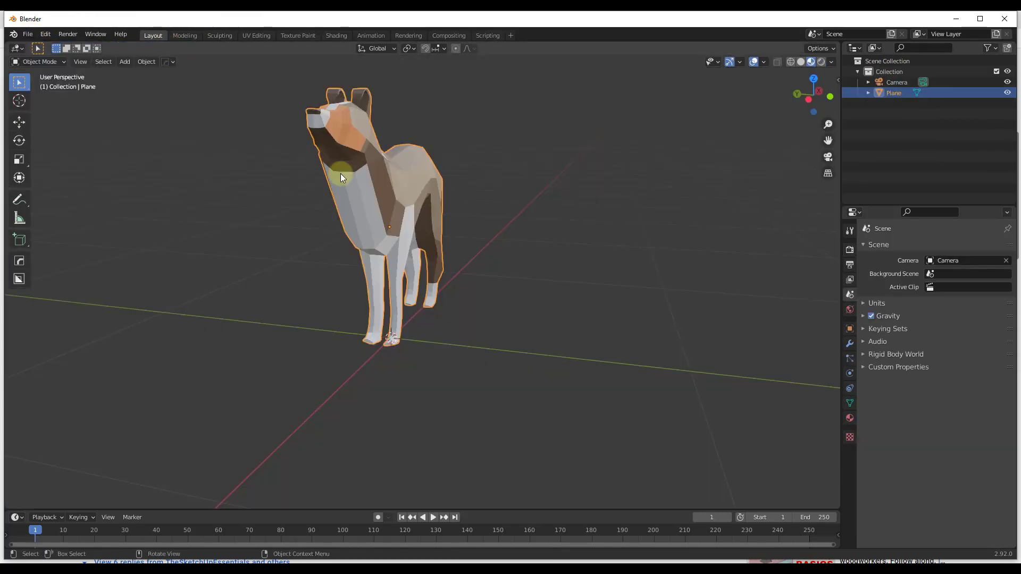
{"action": "middle_click_drag", "start_coordinate": [434, 190], "coordinate": [390, 222]}
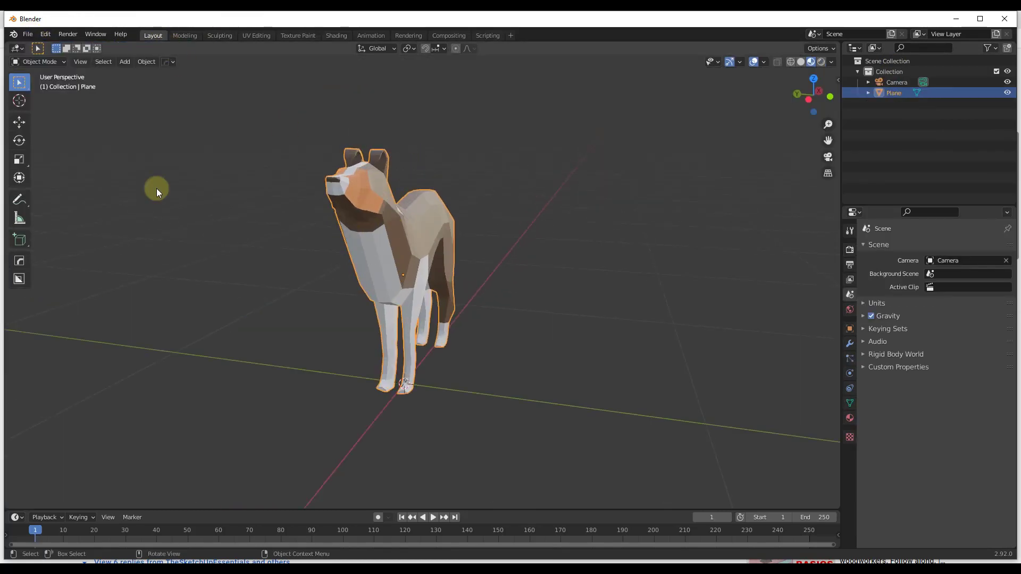
Step: Append the Turntable Setup collection from Turntable.blend in the 11 - Turntable folder
{"action": "left_click", "coordinate": [28, 34]}
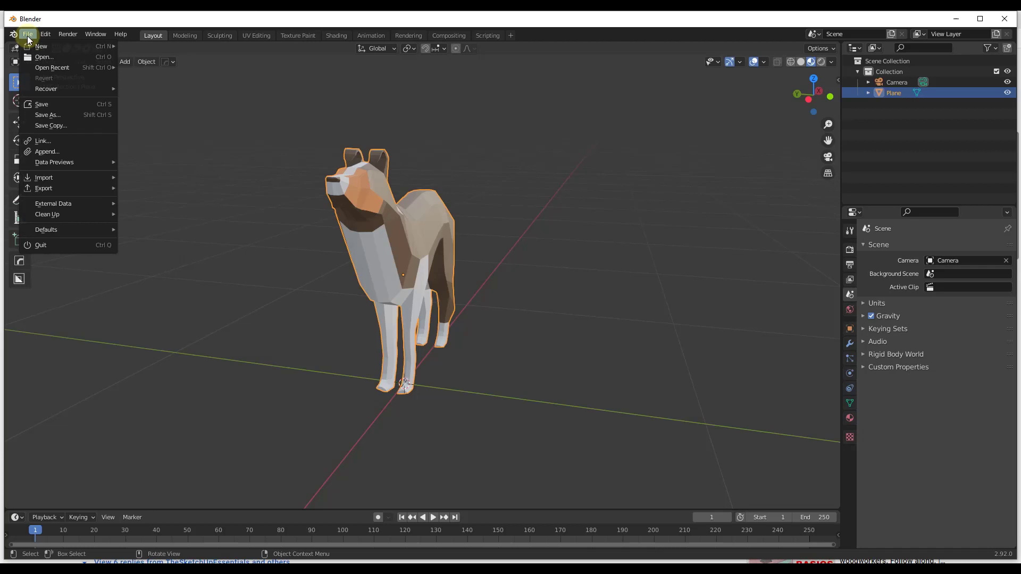
{"action": "left_click", "coordinate": [56, 152]}
{"action": "left_click", "coordinate": [398, 163]}
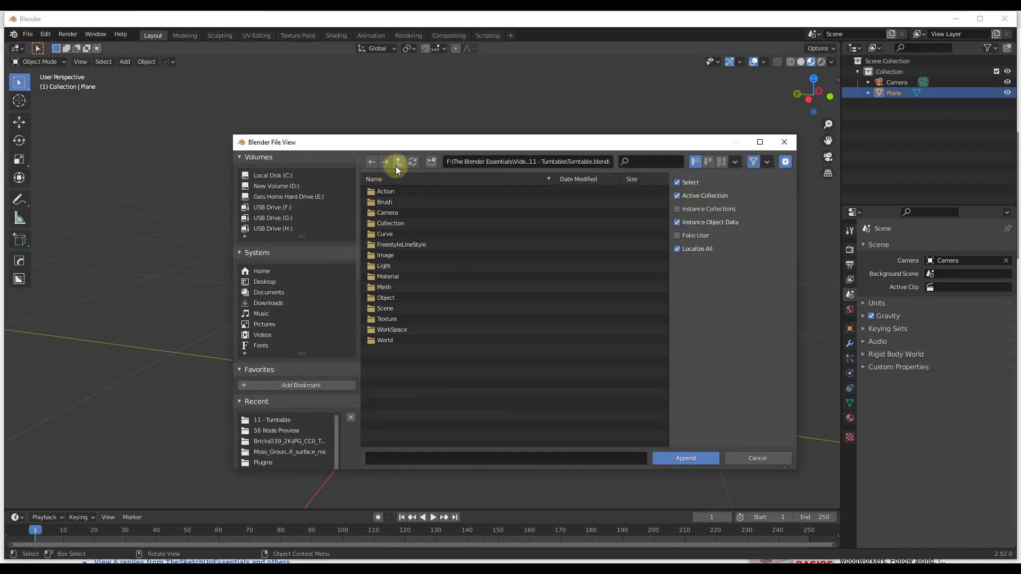
{"action": "left_click", "coordinate": [398, 162]}
{"action": "left_click", "coordinate": [398, 162]}
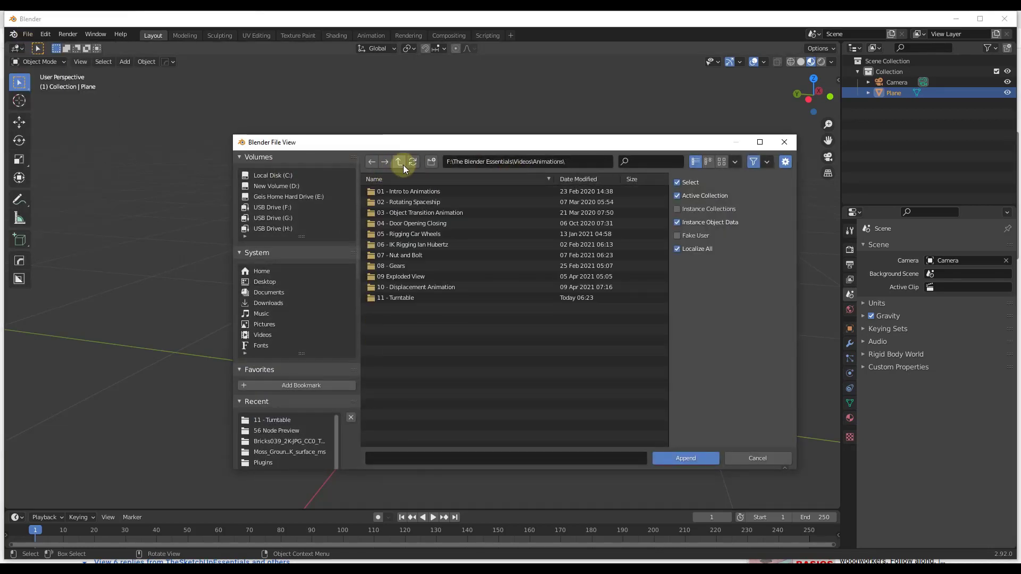
{"action": "double_click", "coordinate": [398, 298]}
{"action": "double_click", "coordinate": [394, 192]}
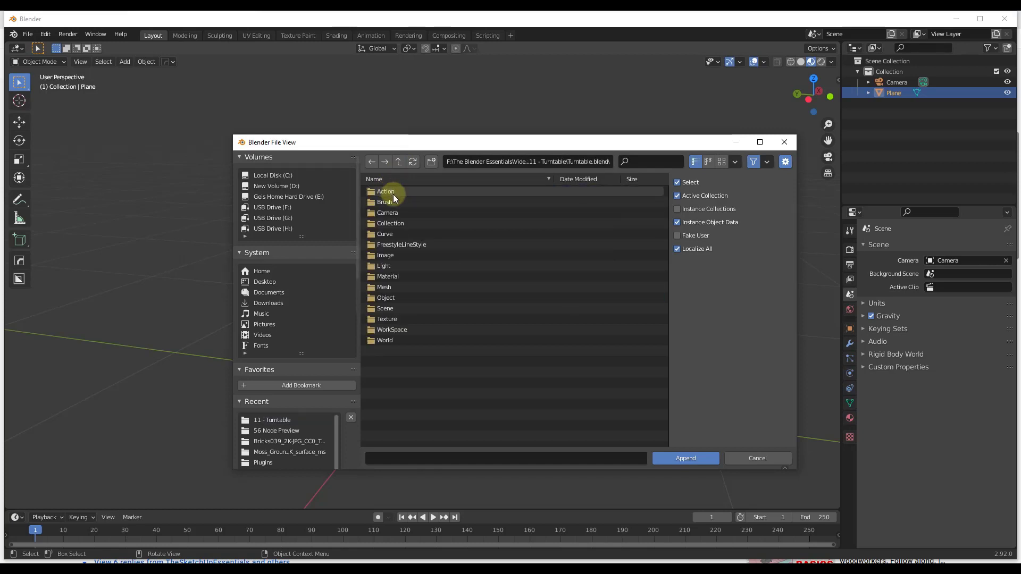
{"action": "double_click", "coordinate": [387, 223]}
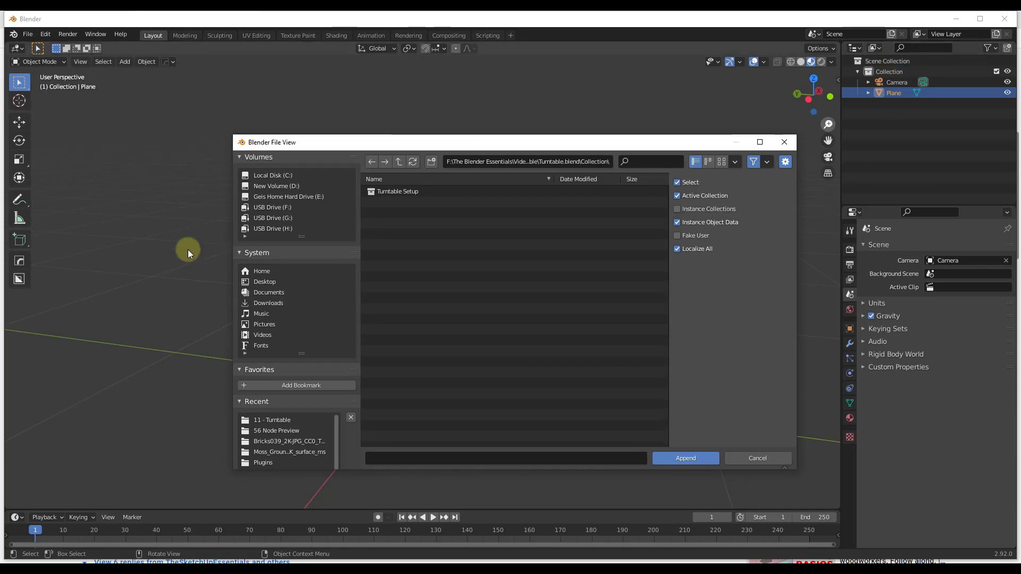
{"action": "left_click", "coordinate": [395, 192]}
{"action": "double_click", "coordinate": [394, 190]}
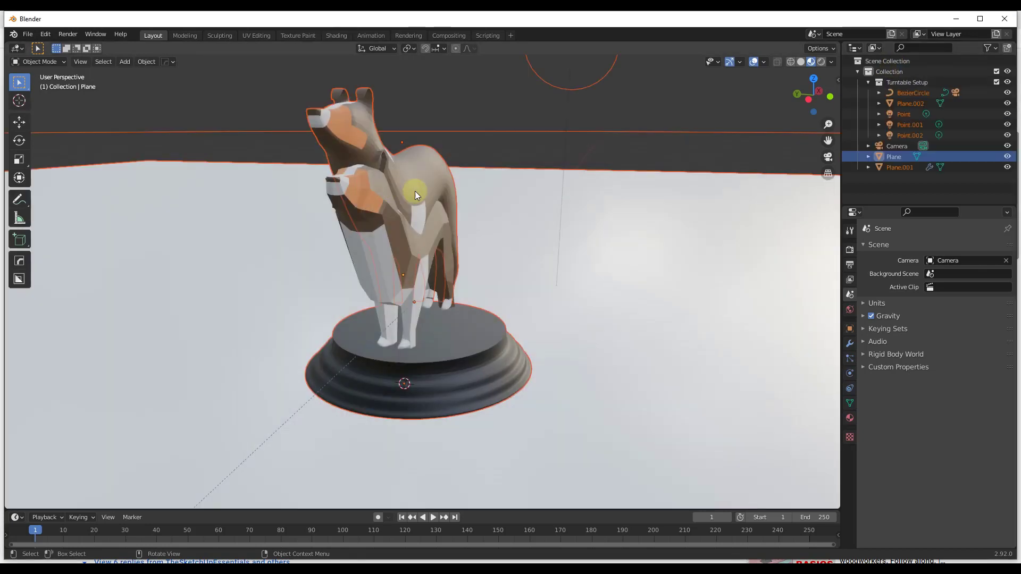
Step: Delete the appended dog figure with the pedestal, keeping the low-poly dog at the centre of the circle
{"action": "scroll", "coordinate": [541, 257], "scroll_direction": "down", "scroll_amount": 5}
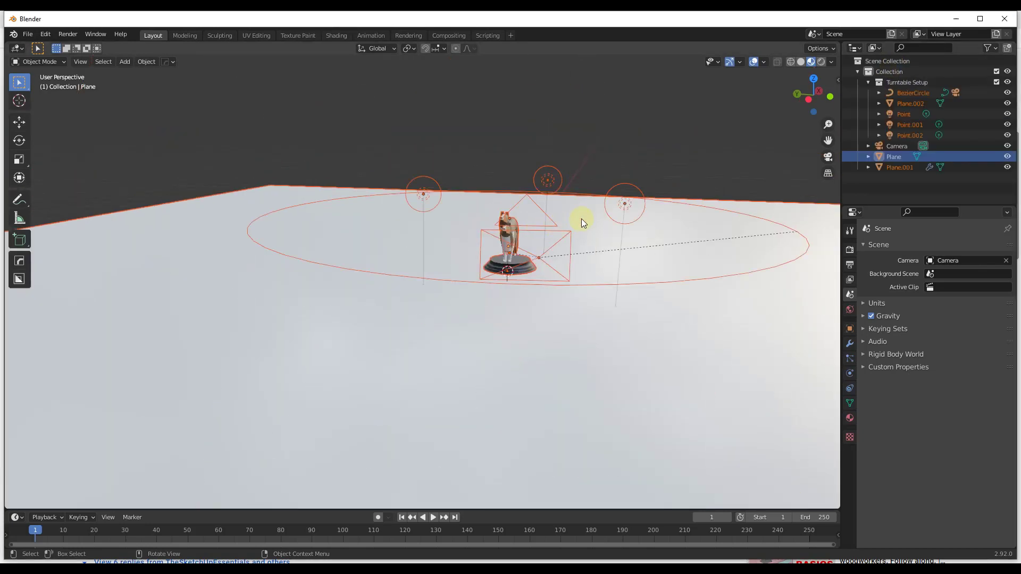
{"action": "middle_click_drag", "start_coordinate": [583, 221], "coordinate": [537, 224]}
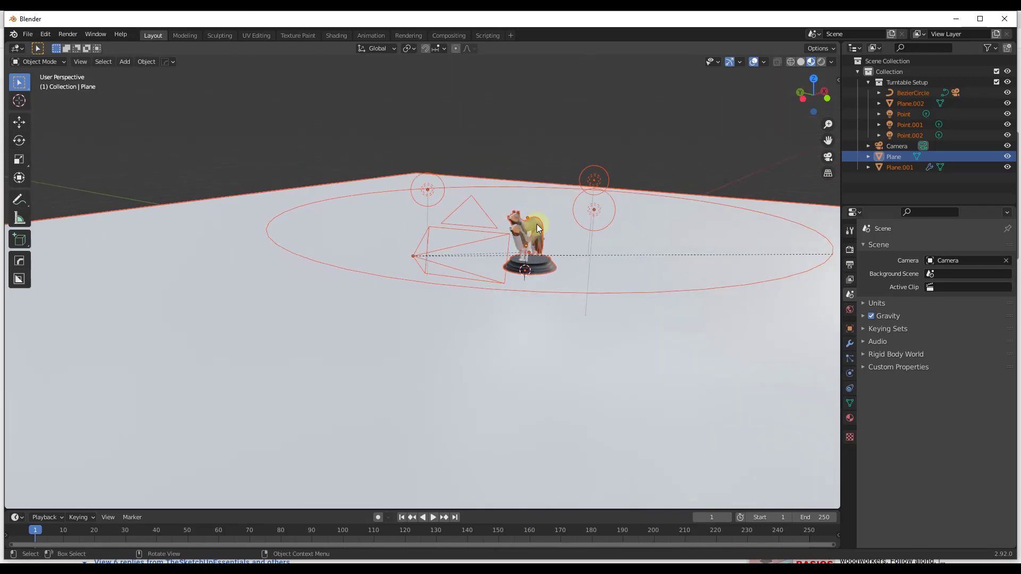
{"action": "left_click", "coordinate": [539, 232]}
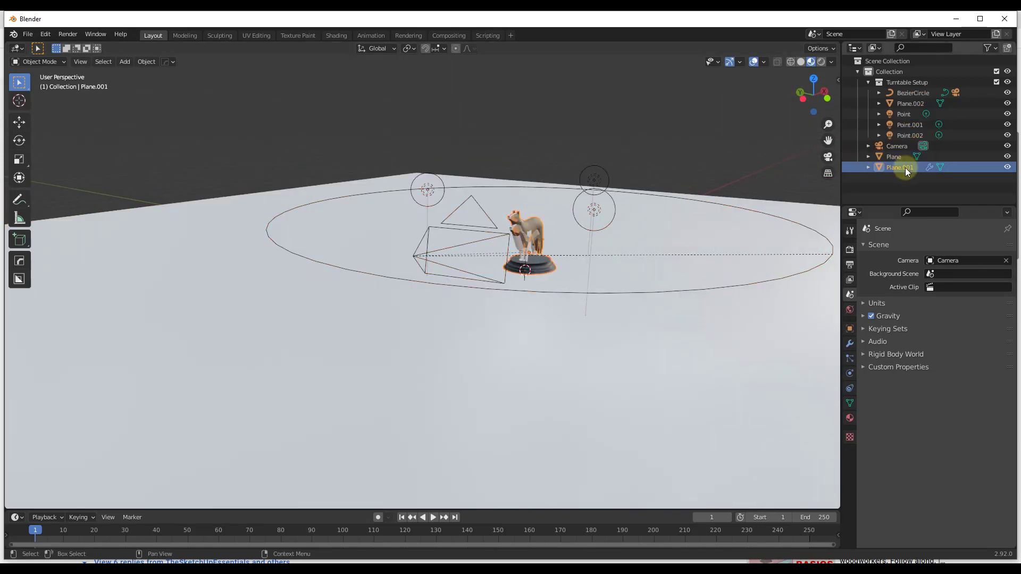
{"action": "key", "text": "Delete"}
Step: Set the low-poly dog as the Track To target of the appended camera on the circle, and play the animation
{"action": "middle_click_drag", "start_coordinate": [541, 235], "coordinate": [513, 260]}
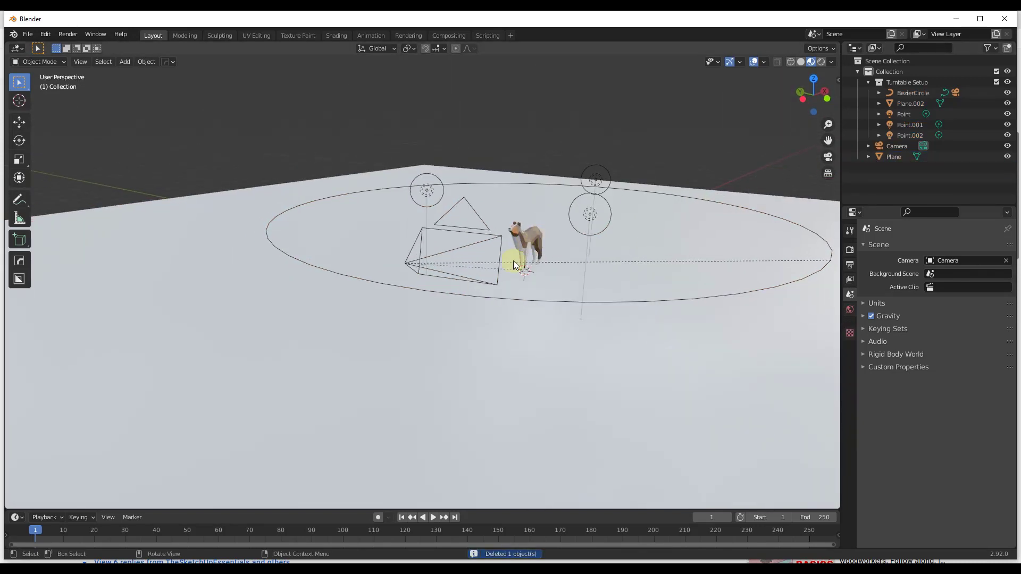
{"action": "left_click", "coordinate": [465, 259]}
{"action": "left_click", "coordinate": [495, 241]}
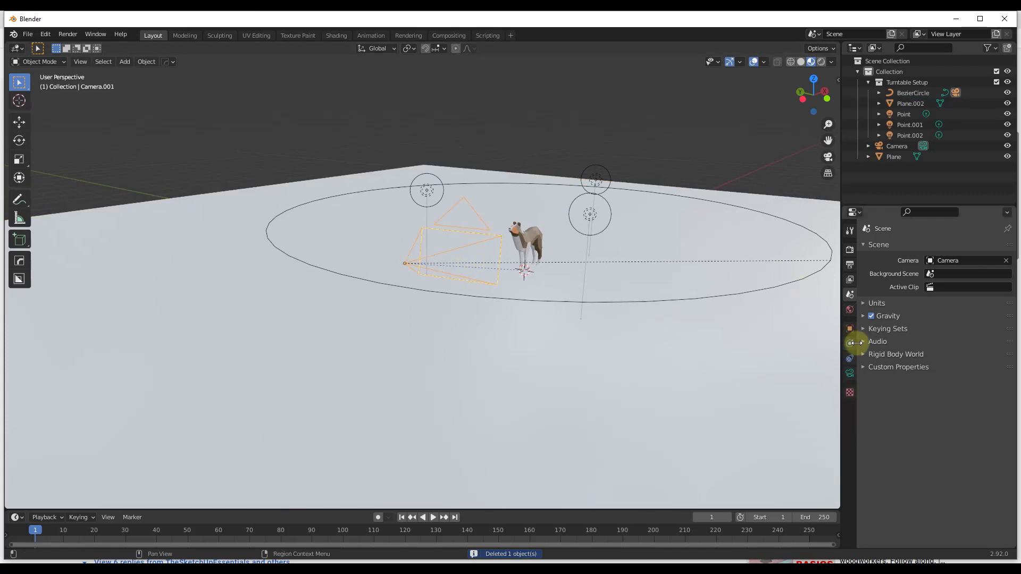
{"action": "left_click", "coordinate": [851, 374]}
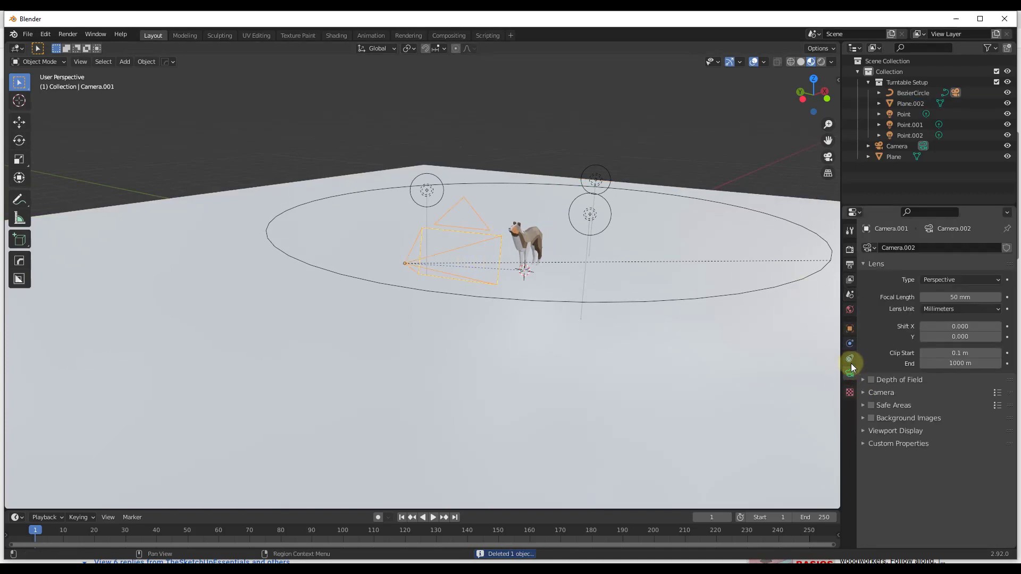
{"action": "left_click", "coordinate": [850, 359]}
{"action": "left_click", "coordinate": [988, 283]}
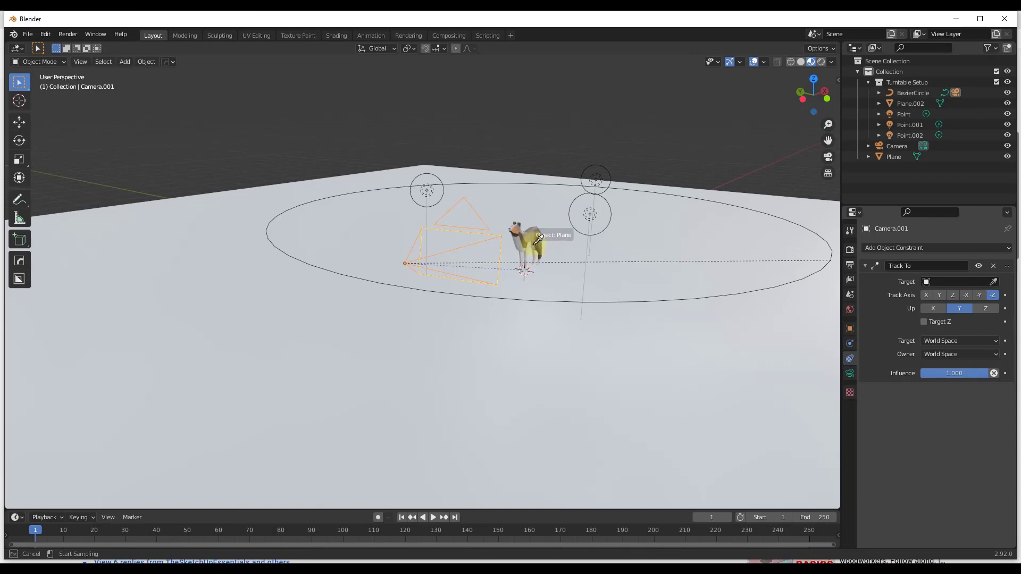
{"action": "left_click", "coordinate": [532, 240]}
{"action": "left_click", "coordinate": [433, 517]}
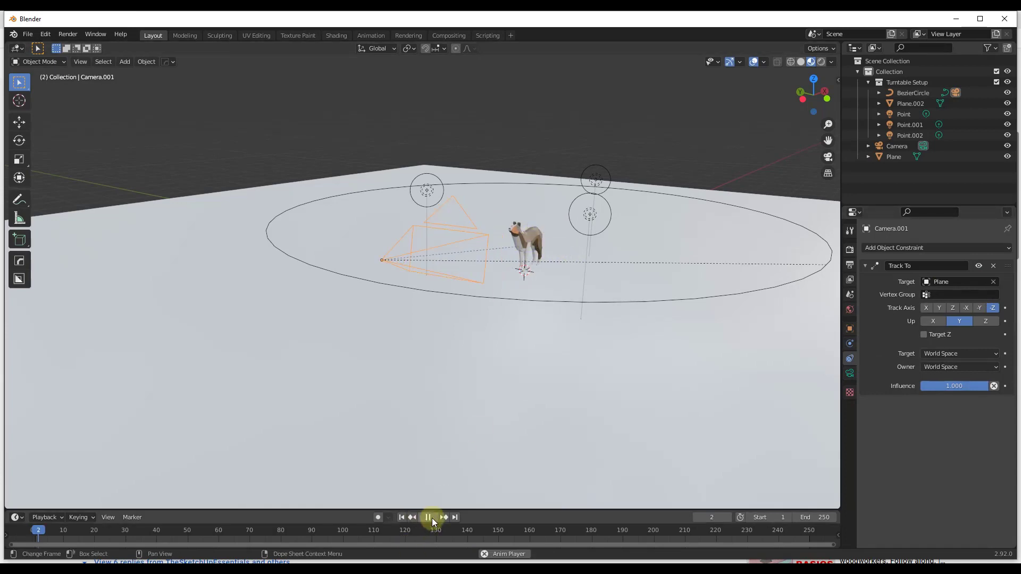